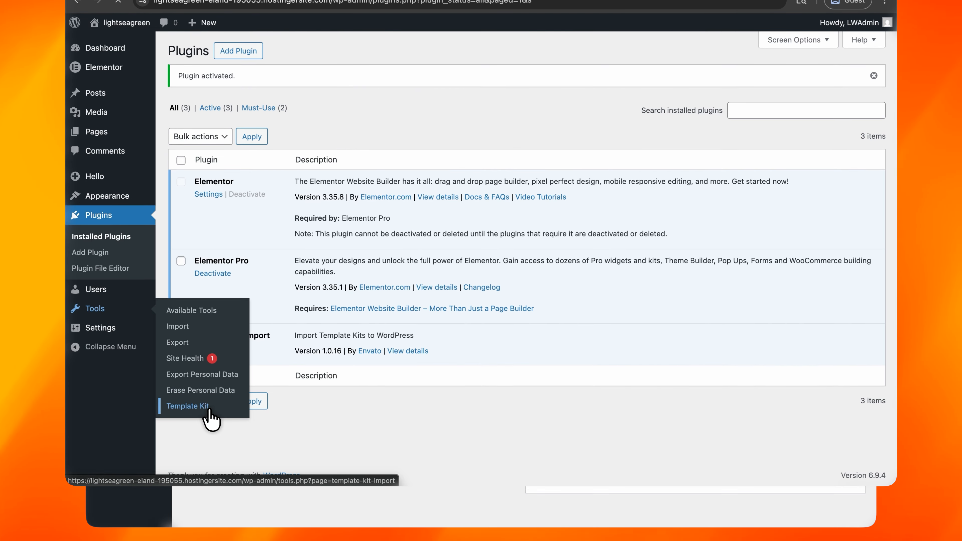
# Open the Template Kit importer and upload the kit zip from the ChargeFuse template kit folder in Downloads
pyautogui.click(209, 411)
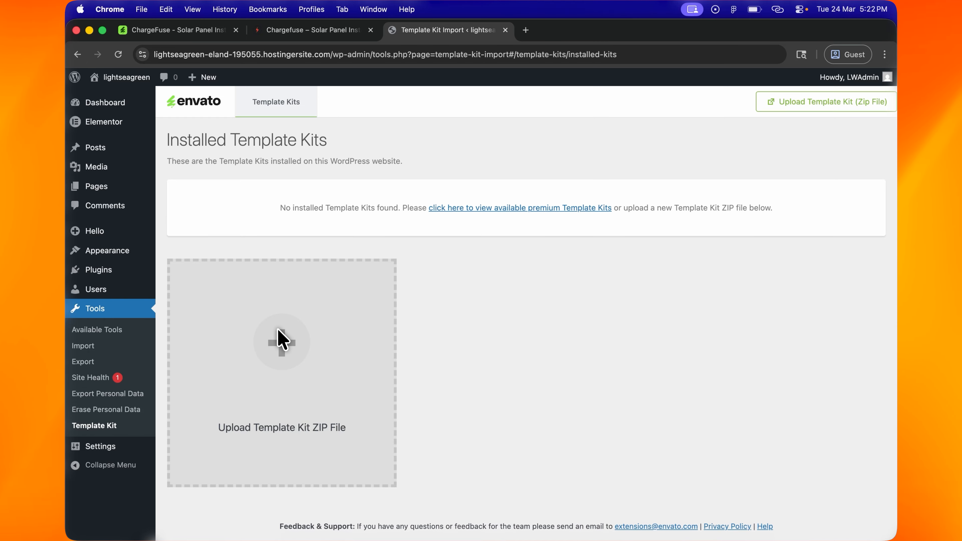
pyautogui.click(281, 340)
pyautogui.click(318, 150)
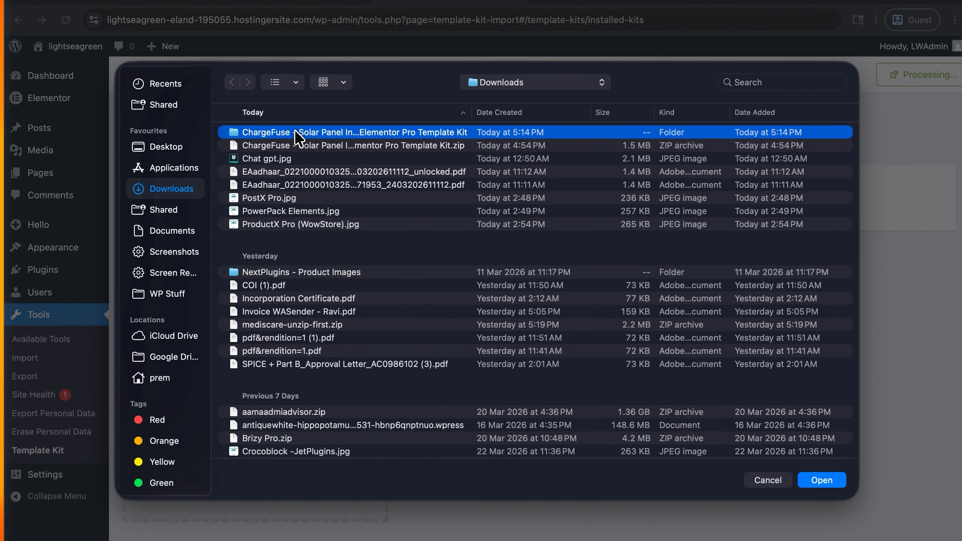
pyautogui.doubleClick(296, 132)
pyautogui.doubleClick(295, 132)
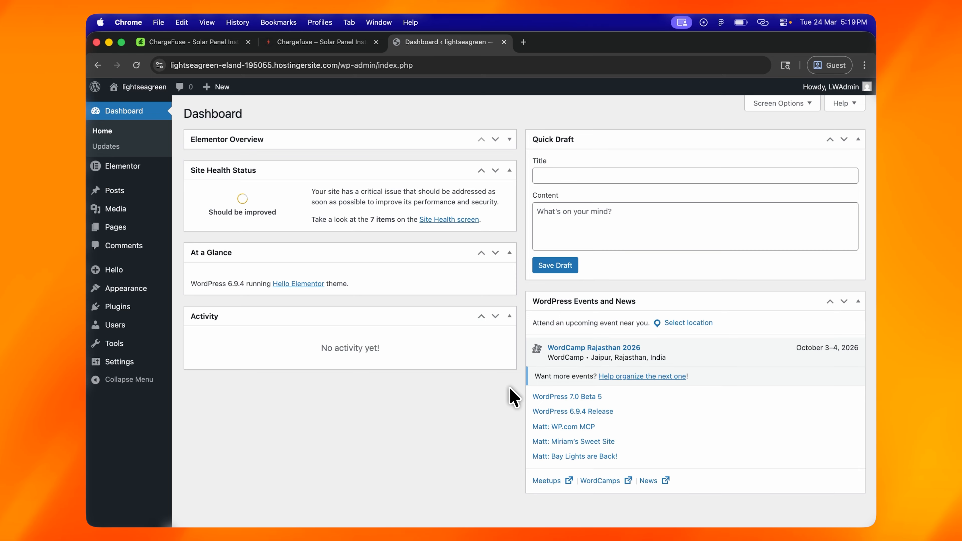
# Open the page for adding plugins and search the plugin directory for "elementor"
pyautogui.moveTo(114, 306)
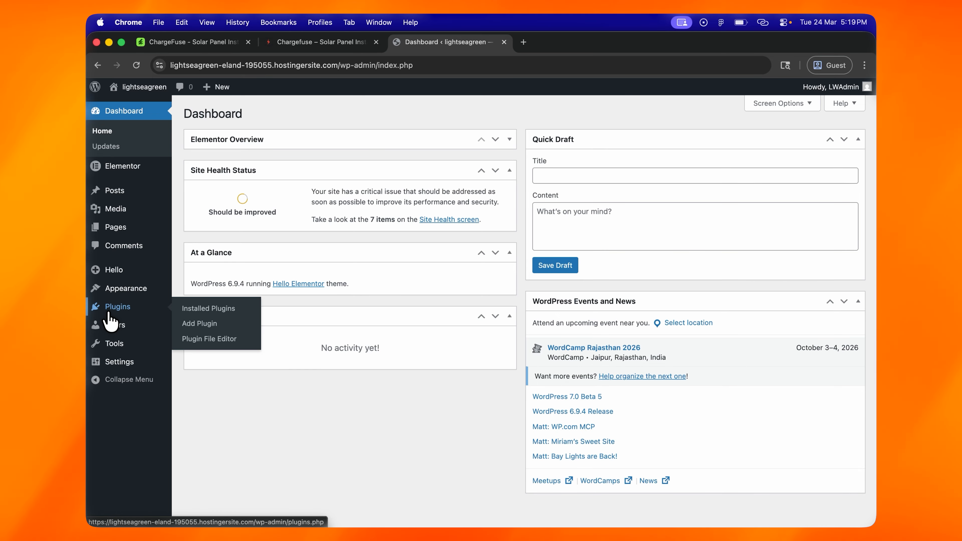
pyautogui.click(193, 323)
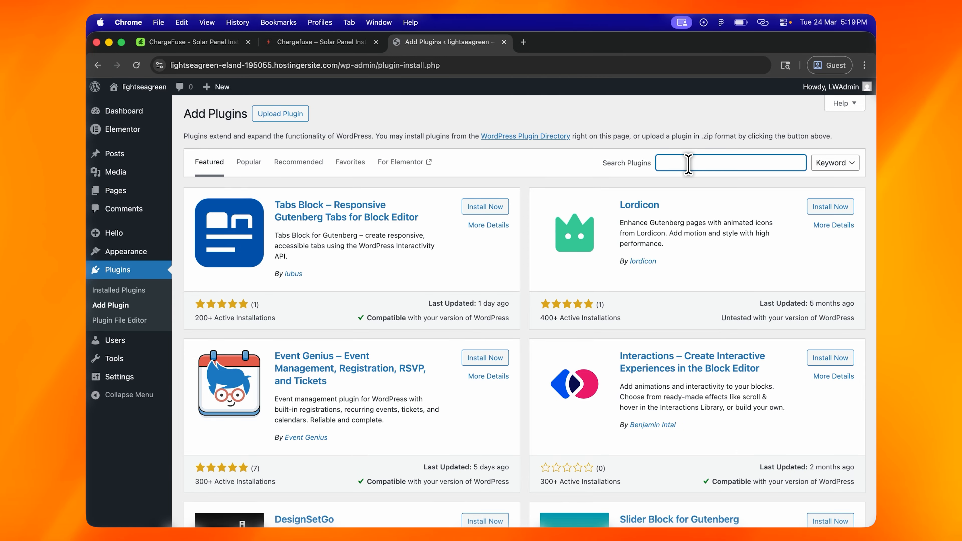
pyautogui.write('eleme')
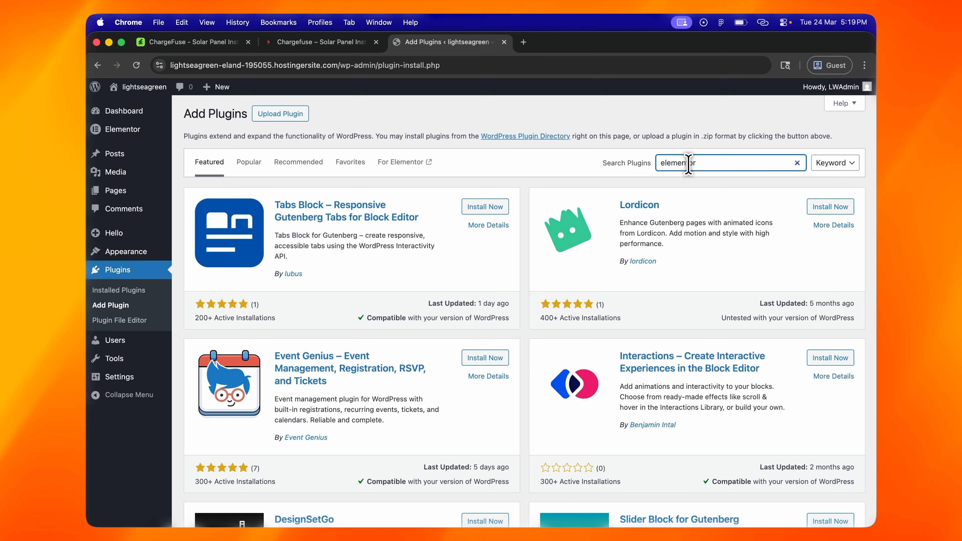
pyautogui.write('ntor')
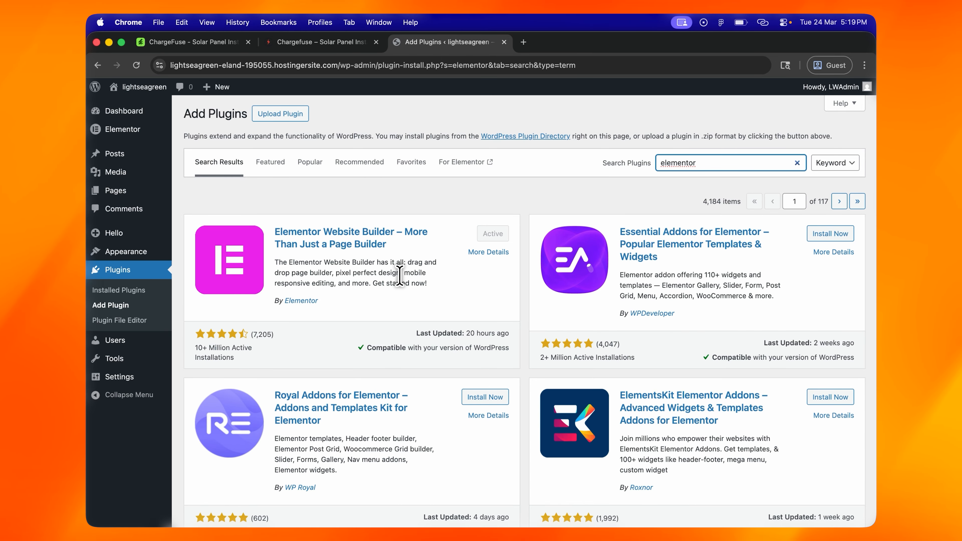
# Search the plugin directory for "envato elements", and install and activate the Template Kit – Import plugin by envato
pyautogui.doubleClick(678, 162)
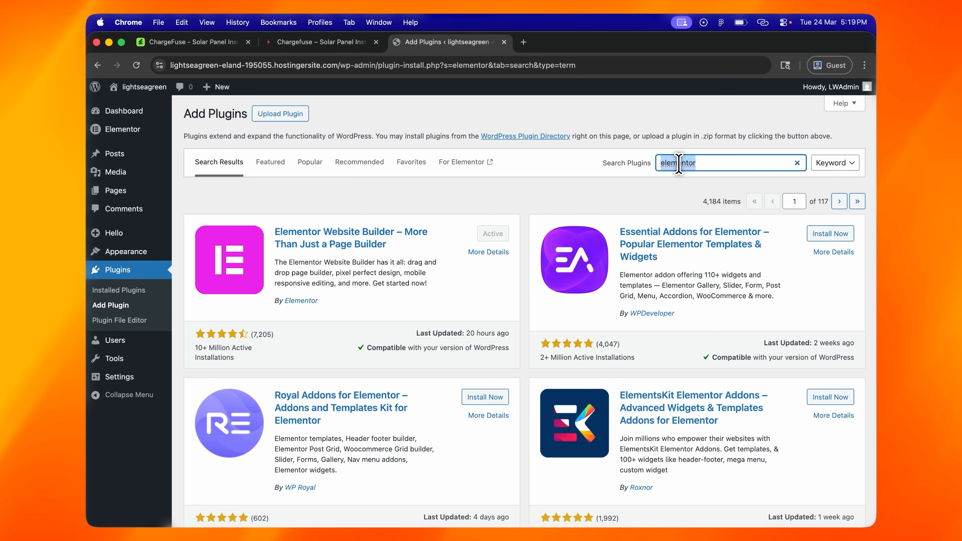
pyautogui.write('enva')
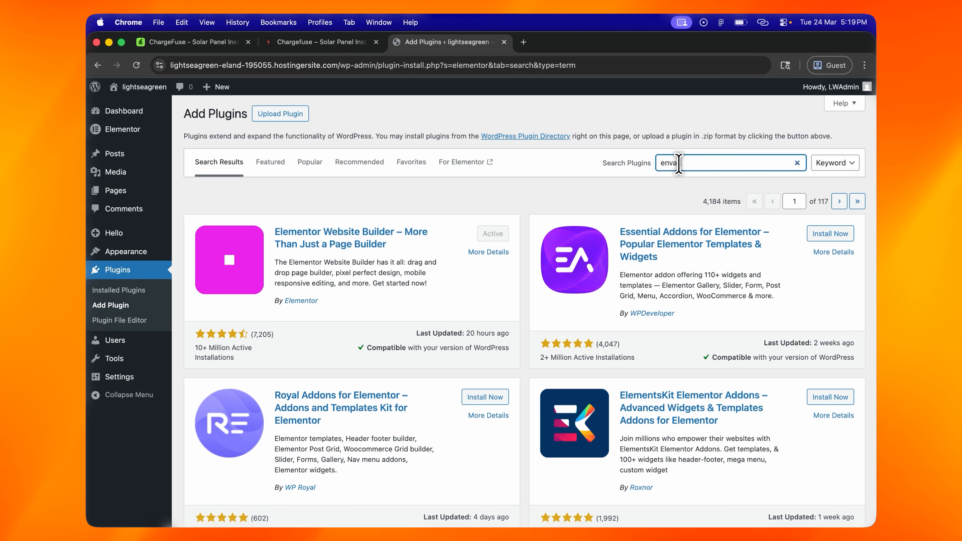
pyautogui.write('to')
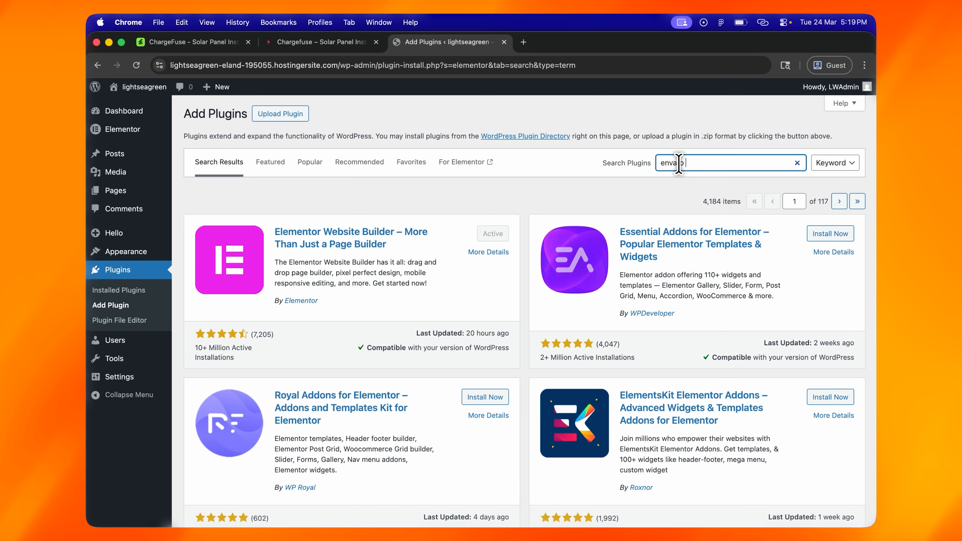
pyautogui.write(' elements')
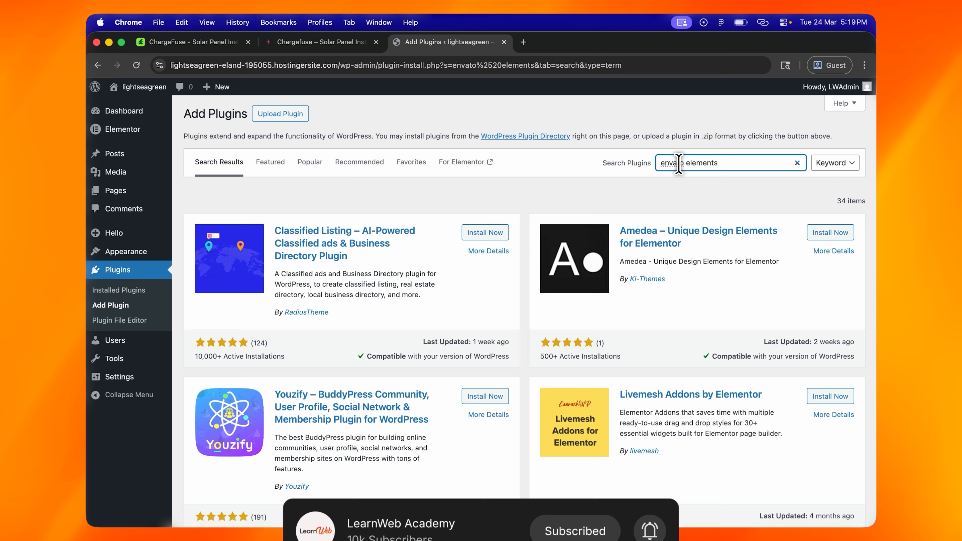
pyautogui.scroll(-10, 665, 211)
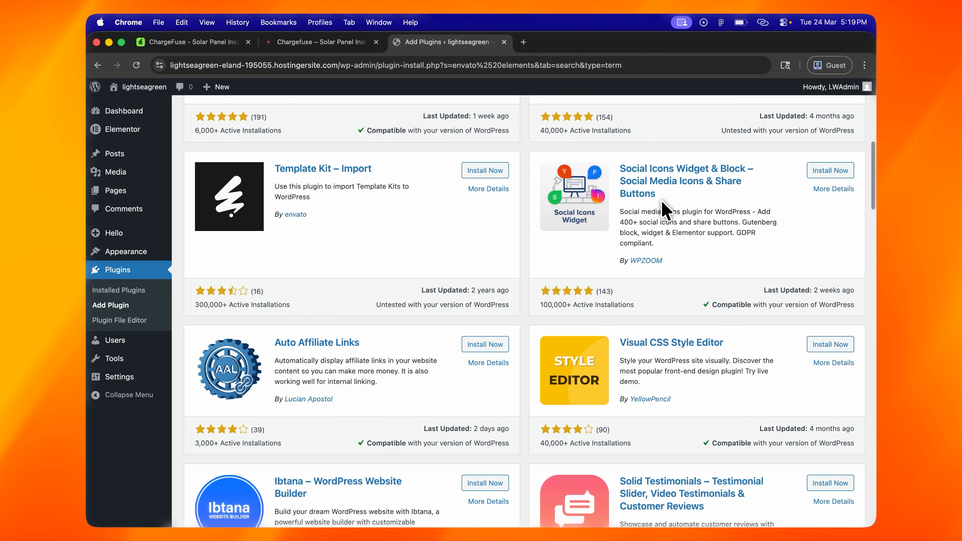
pyautogui.scroll(1, 666, 212)
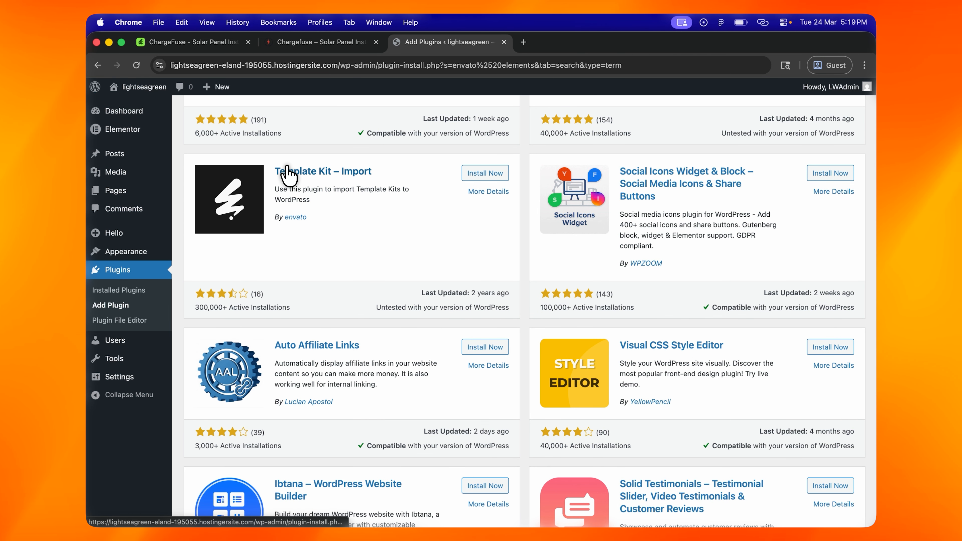
pyautogui.click(494, 176)
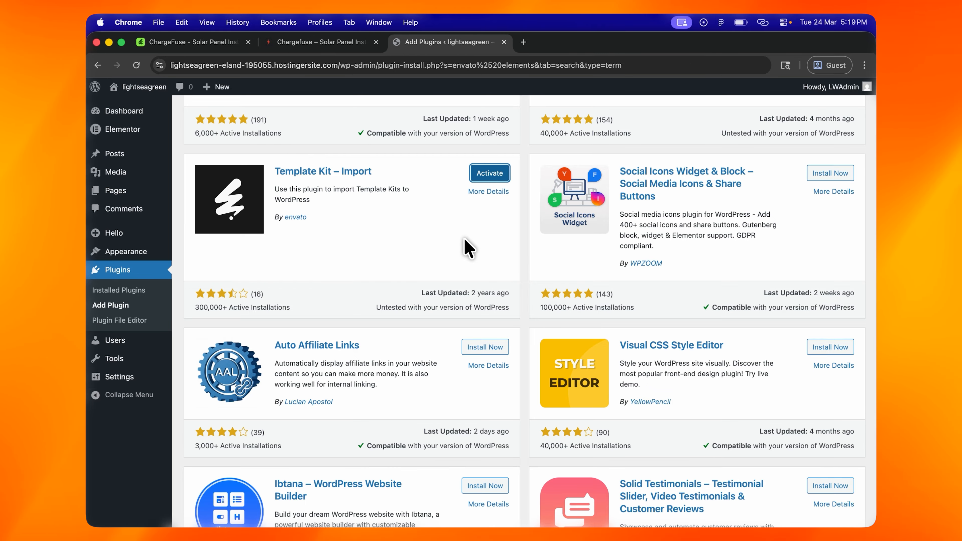
pyautogui.click(492, 175)
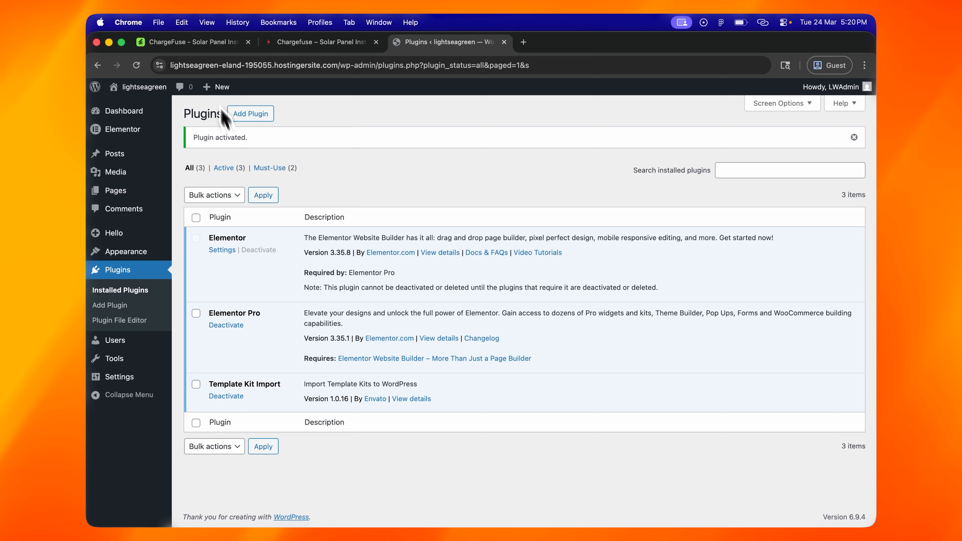
# Examine the ChargeFuse kit's Envato page, including its description, installation instructions and the Compatible With attribute
pyautogui.click(183, 46)
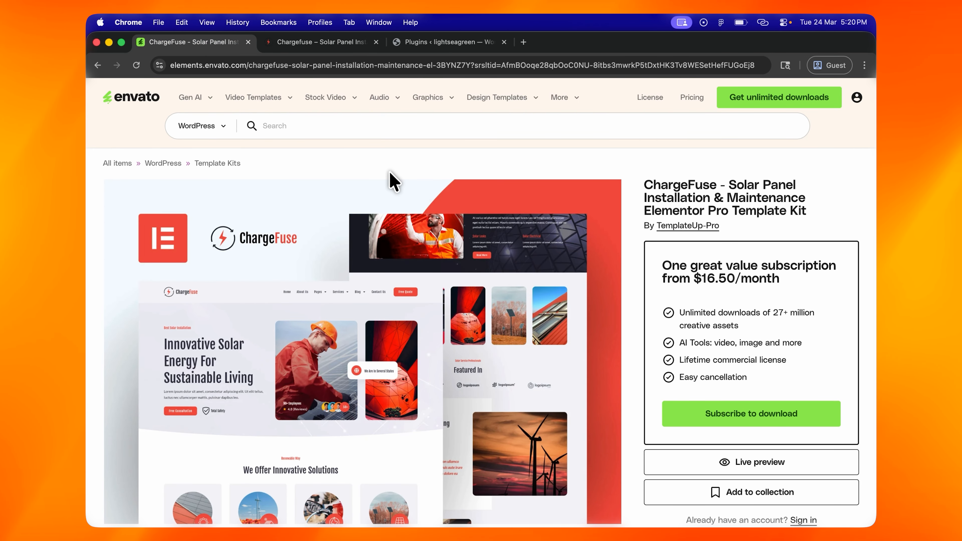
pyautogui.scroll(-3, 354, 257)
pyautogui.scroll(-12, 354, 256)
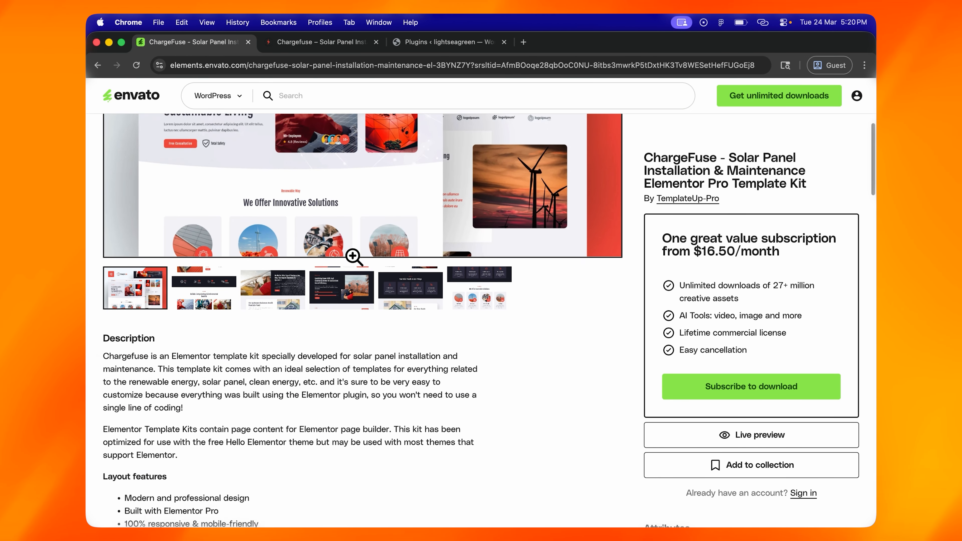
pyautogui.scroll(-15, 355, 257)
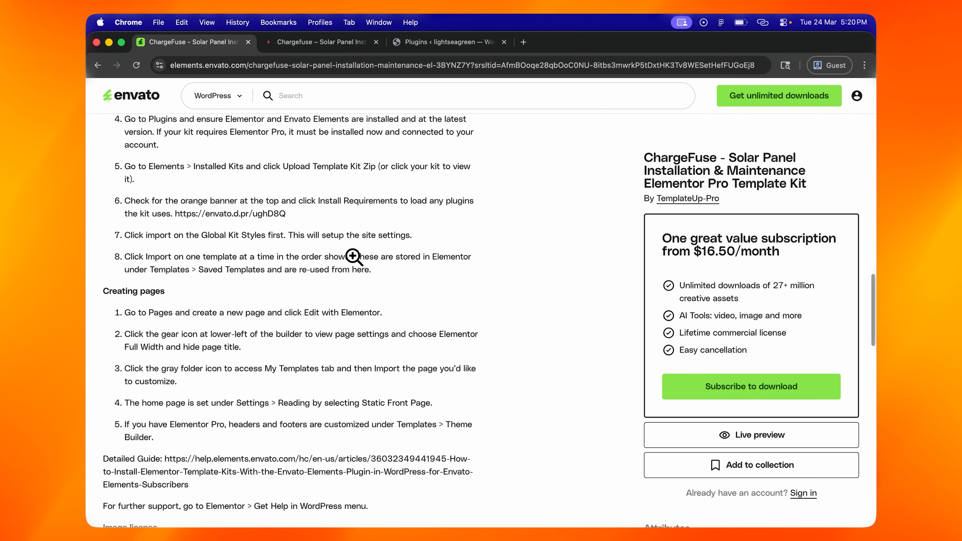
pyautogui.scroll(-1, 354, 256)
pyautogui.scroll(5, 355, 257)
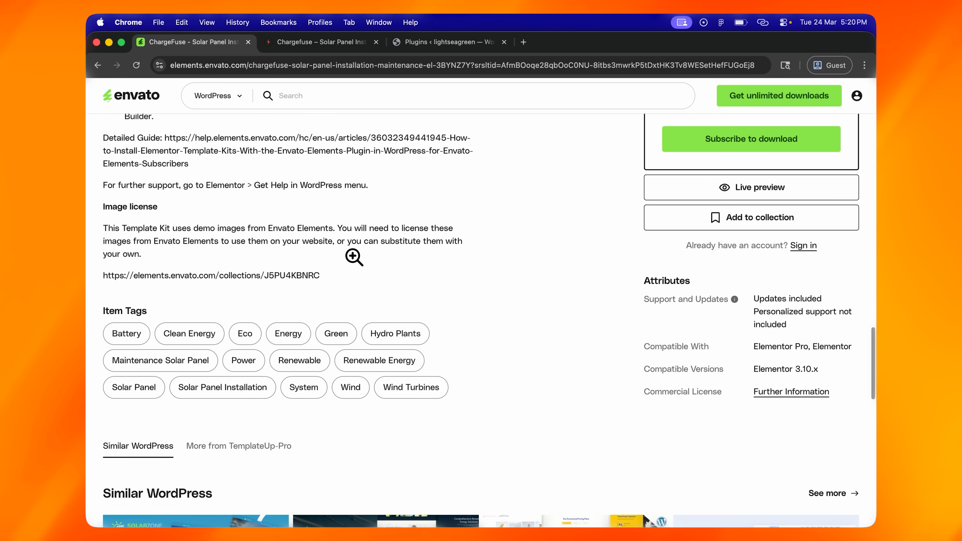
pyautogui.scroll(-5, 355, 257)
pyautogui.scroll(3, 375, 258)
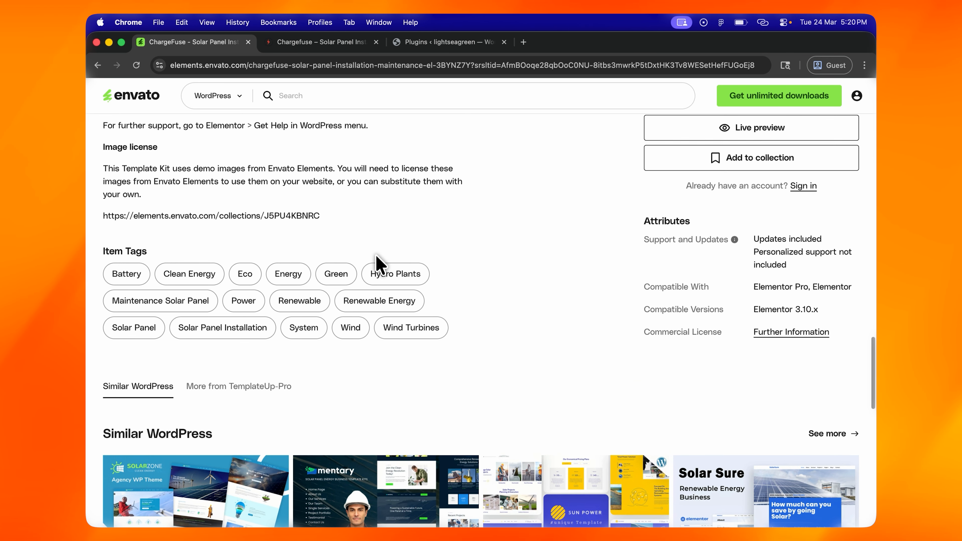
pyautogui.moveTo(753, 286); pyautogui.dragTo(810, 289)
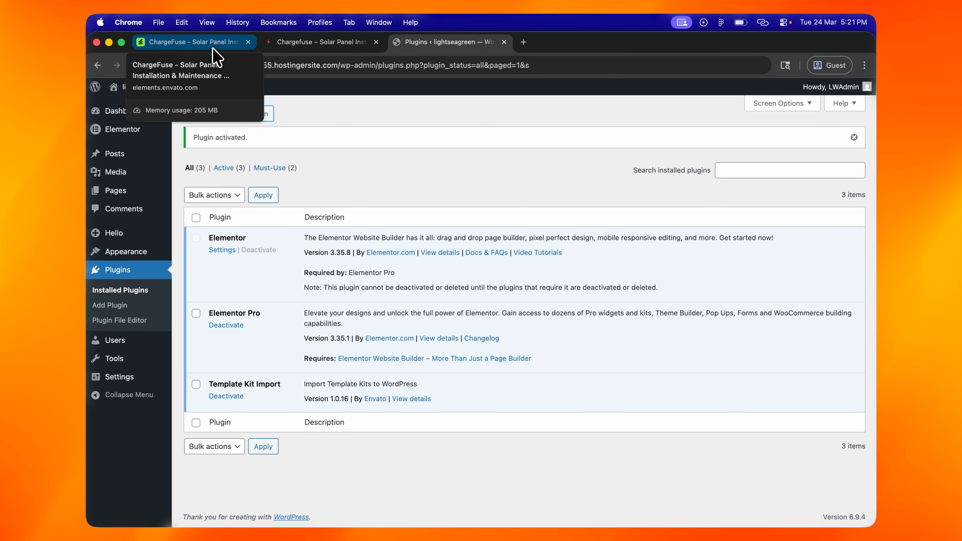
# Look over the ChargeFuse kit's Envato listing and its live demo site, comparing the preview with the demo home page
pyautogui.click(193, 42)
pyautogui.scroll(1, 345, 178)
pyautogui.scroll(15, 345, 178)
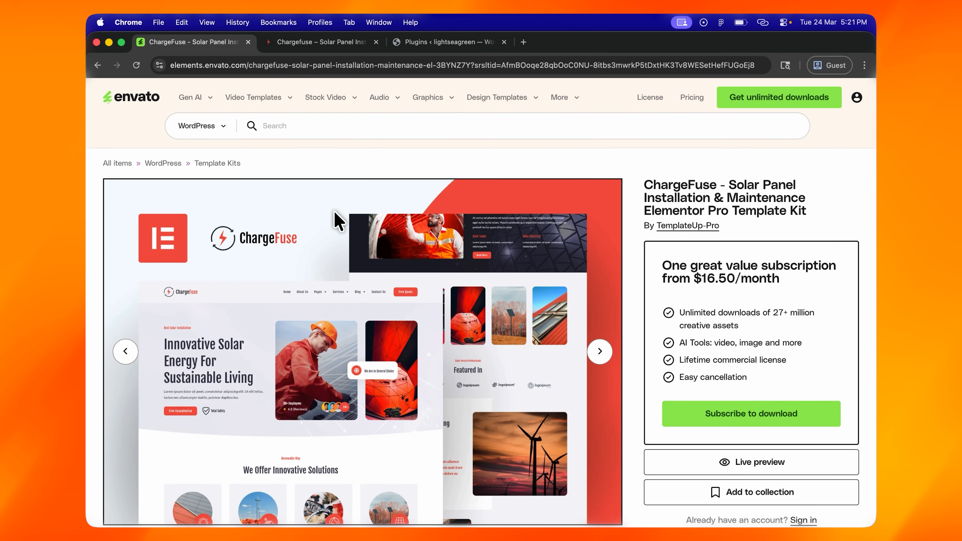
pyautogui.click(316, 42)
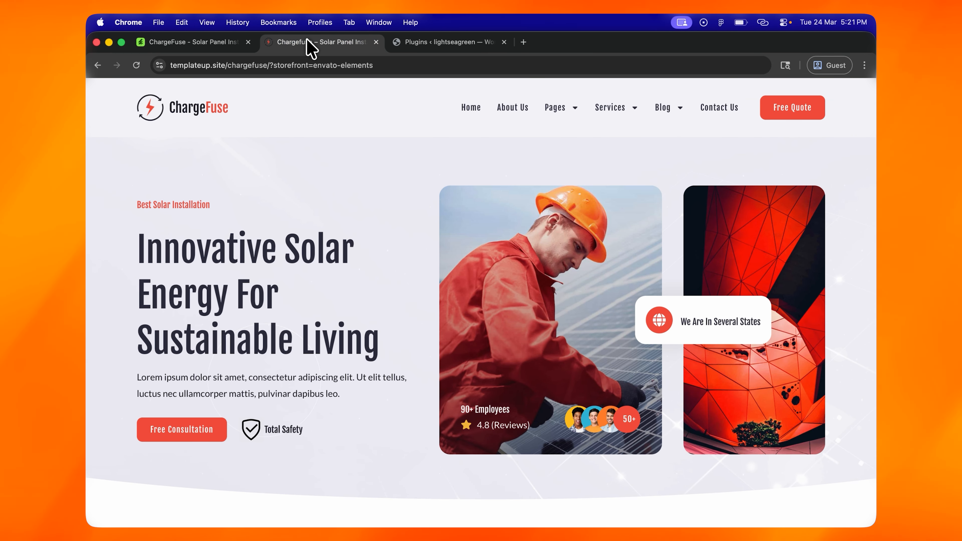
pyautogui.scroll(-10, 345, 246)
pyautogui.scroll(-10, 346, 249)
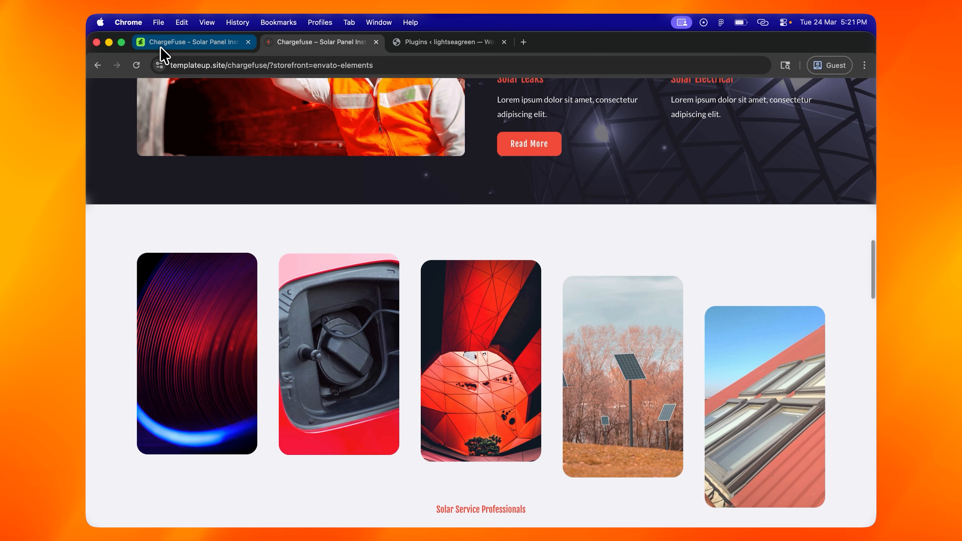
pyautogui.click(166, 43)
pyautogui.scroll(-2, 434, 288)
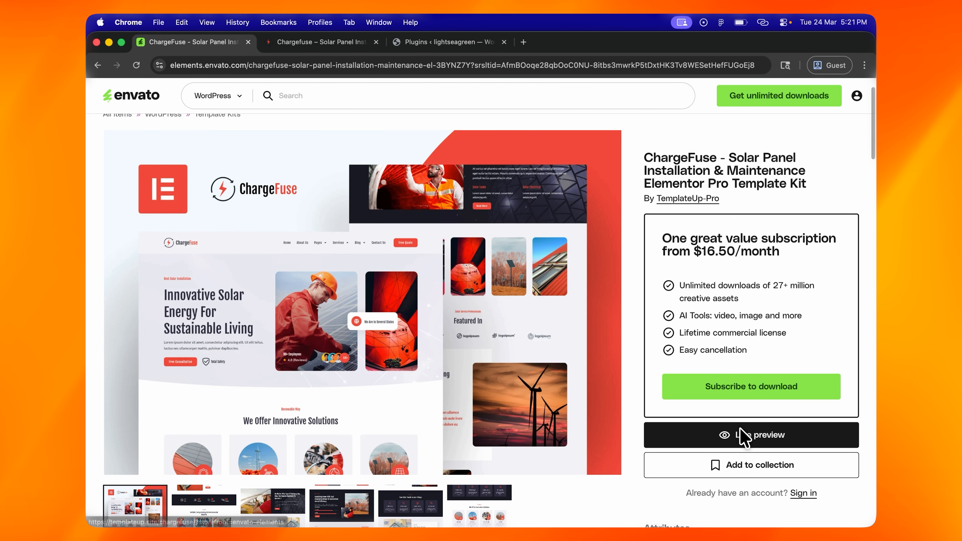
pyautogui.scroll(2, 383, 219)
pyautogui.click(268, 40)
pyautogui.scroll(15, 358, 284)
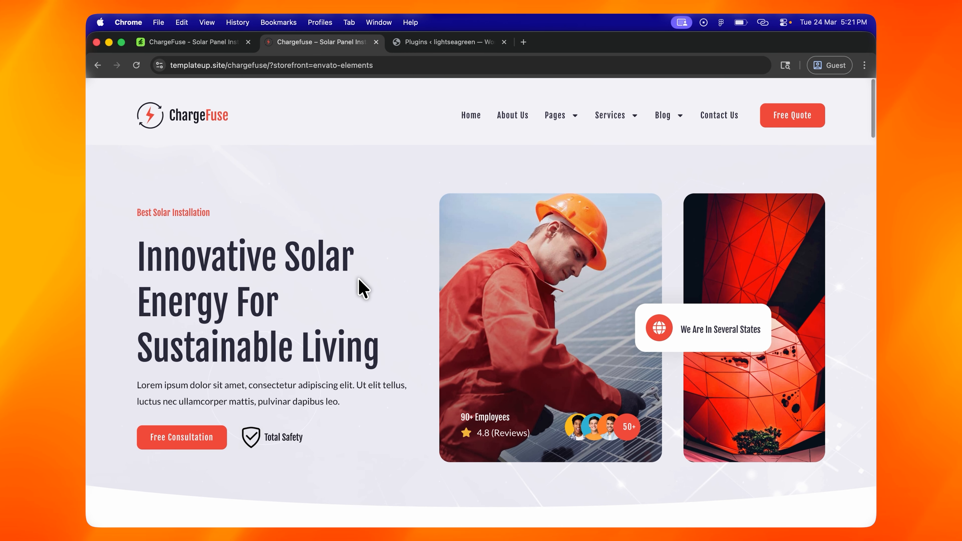
pyautogui.click(206, 45)
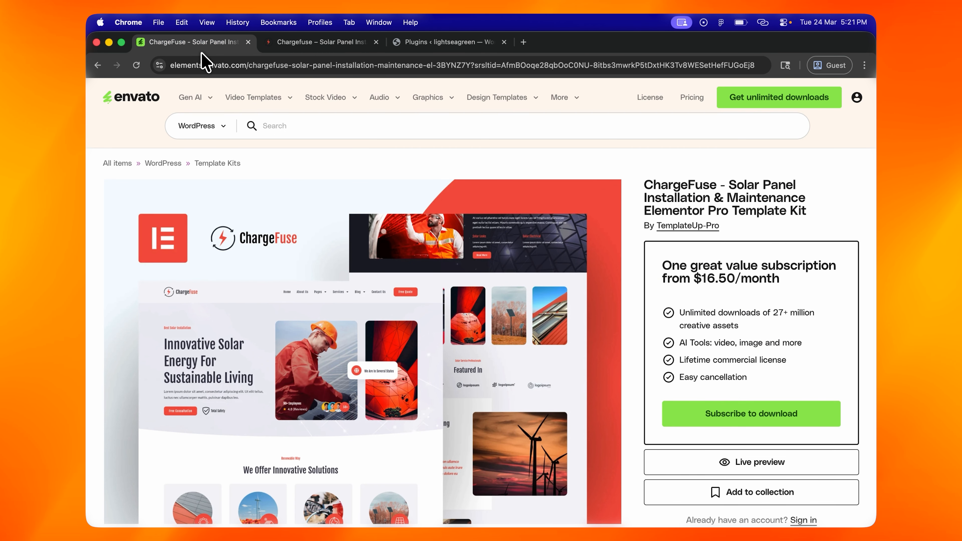
# Return to the WordPress admin and open the Template Kit import page
pyautogui.click(395, 46)
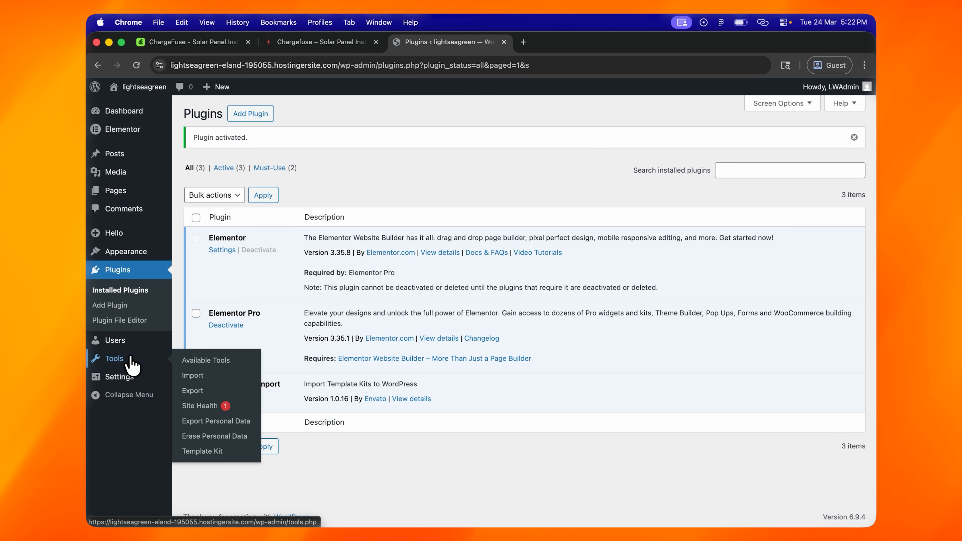
pyautogui.moveTo(134, 357)
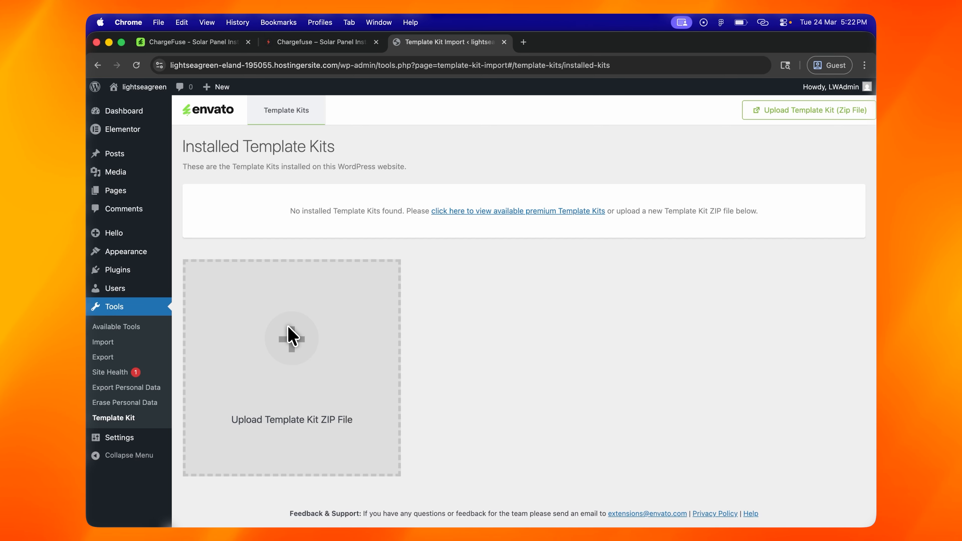
# Try to upload the outer ChargeFuse Elementor Pro Template Kit zip directly from Downloads, and dismiss the resulting dialog
pyautogui.click(292, 336)
pyautogui.click(224, 203)
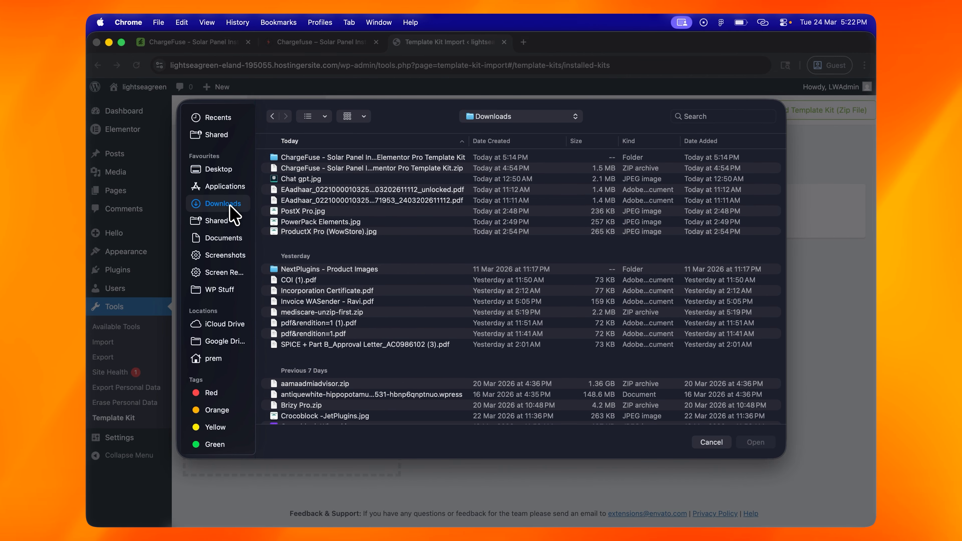
pyautogui.doubleClick(333, 169)
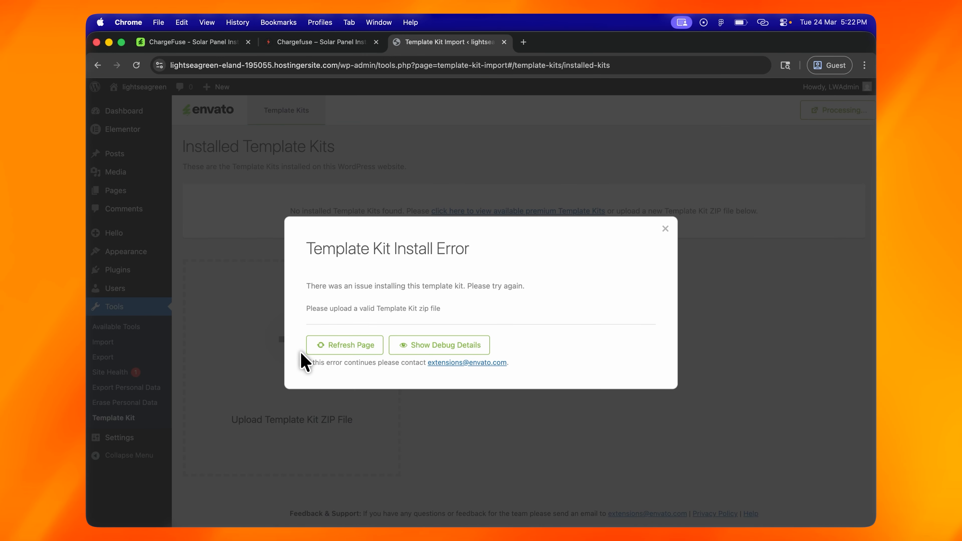
pyautogui.click(665, 229)
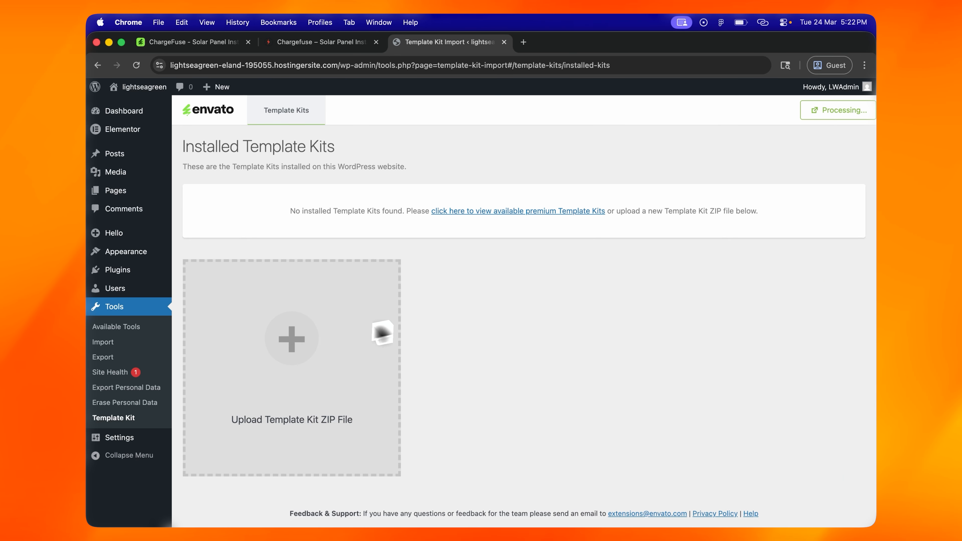
# Upload the chargefuse-solar-panel zip stored inside the unzipped ChargeFuse template kit folder in Downloads
pyautogui.click(298, 342)
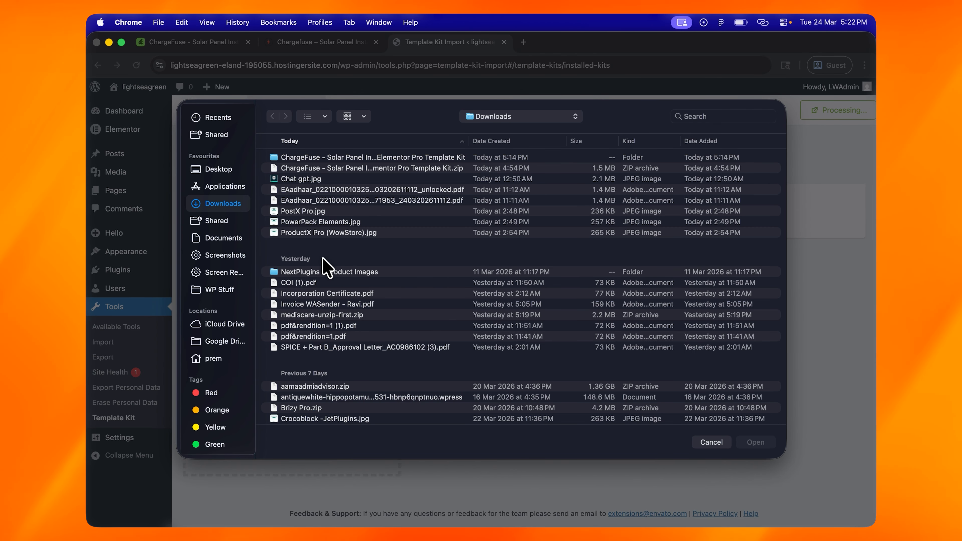
pyautogui.click(324, 158)
pyautogui.doubleClick(324, 159)
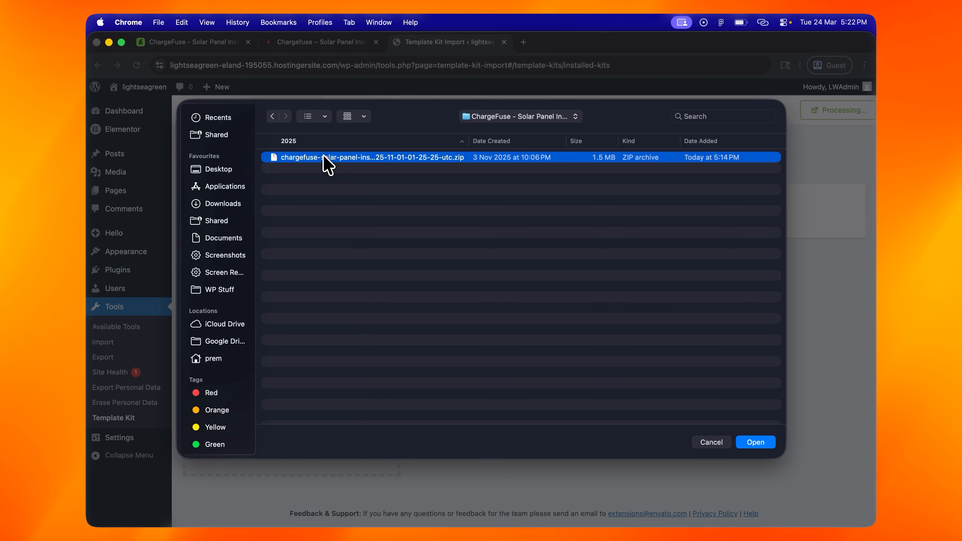
pyautogui.doubleClick(324, 158)
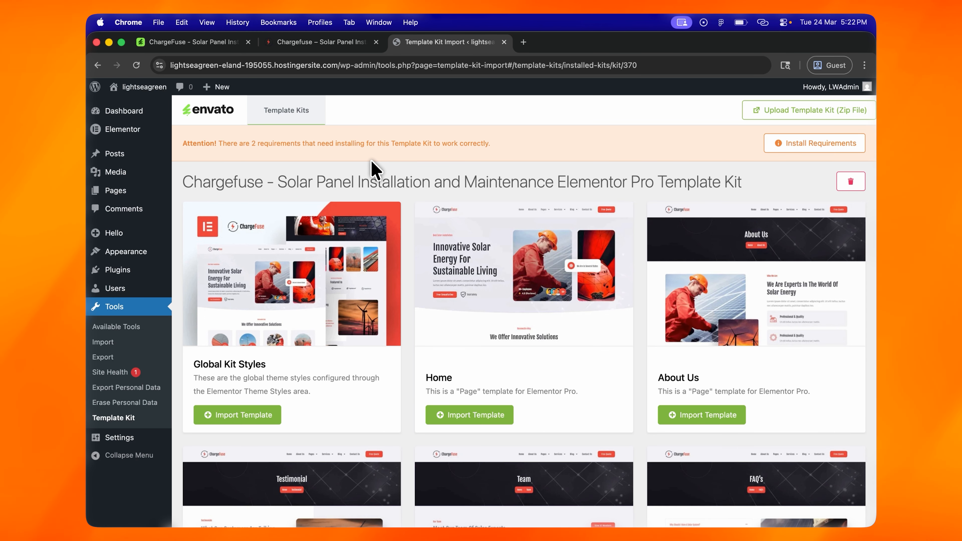
# Install the ChargeFuse kit's missing requirements: the Elementor default color schemes and default typography schemes settings
pyautogui.moveTo(186, 151); pyautogui.dragTo(352, 152)
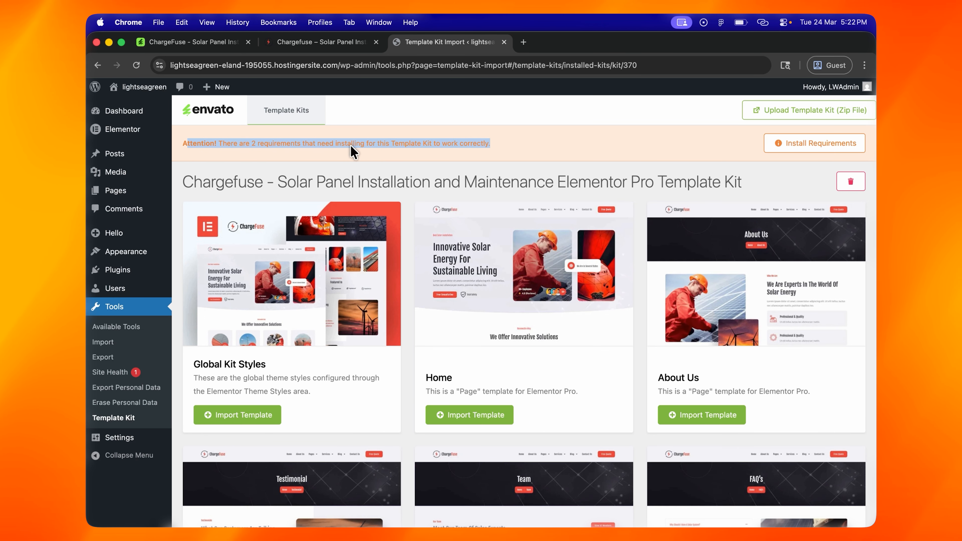
pyautogui.click(809, 150)
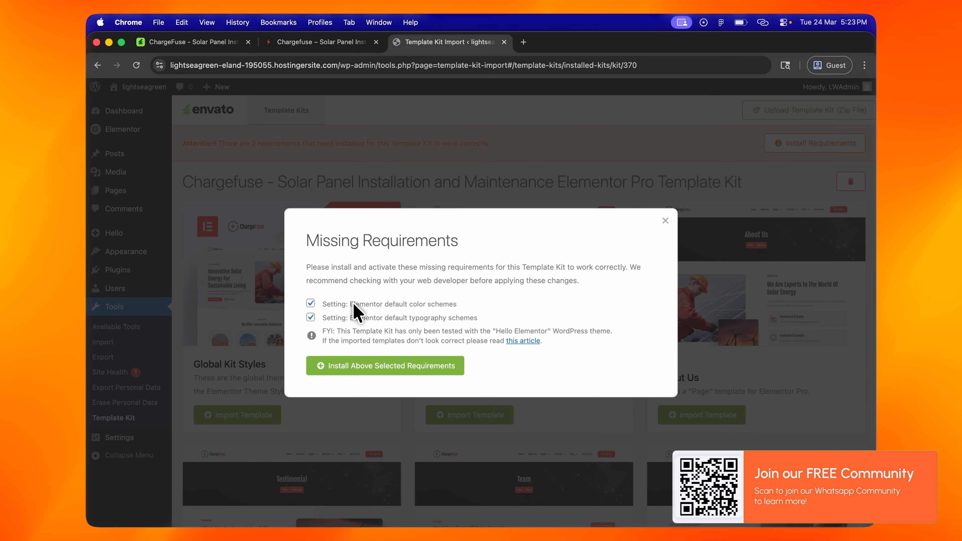
pyautogui.click(378, 366)
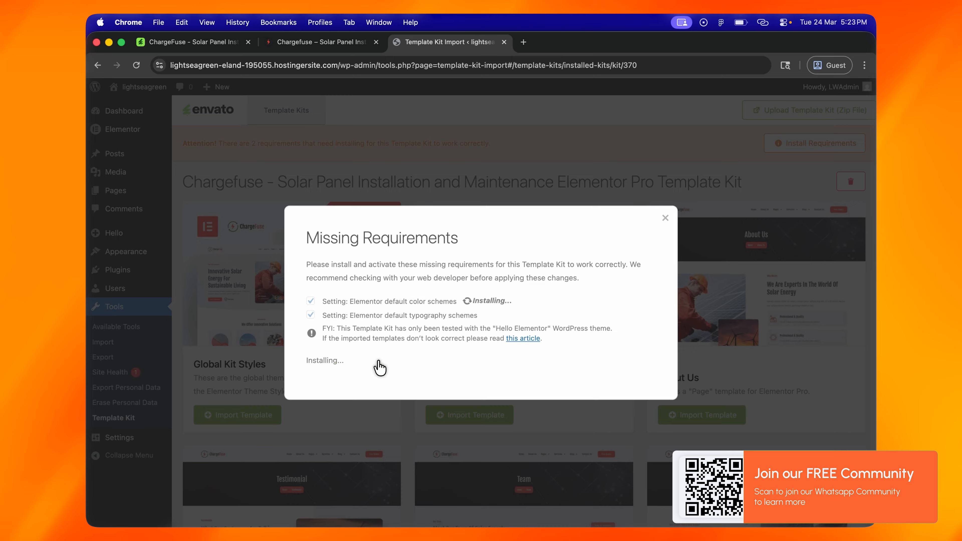
pyautogui.click(350, 378)
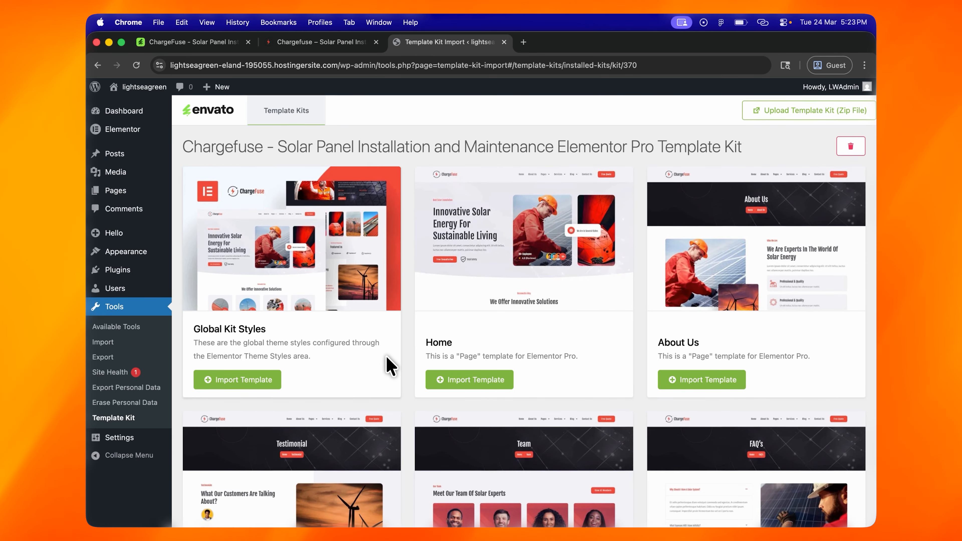
# Look through all templates in the ChargeFuse kit and import the Home page template
pyautogui.scroll(-1, 390, 366)
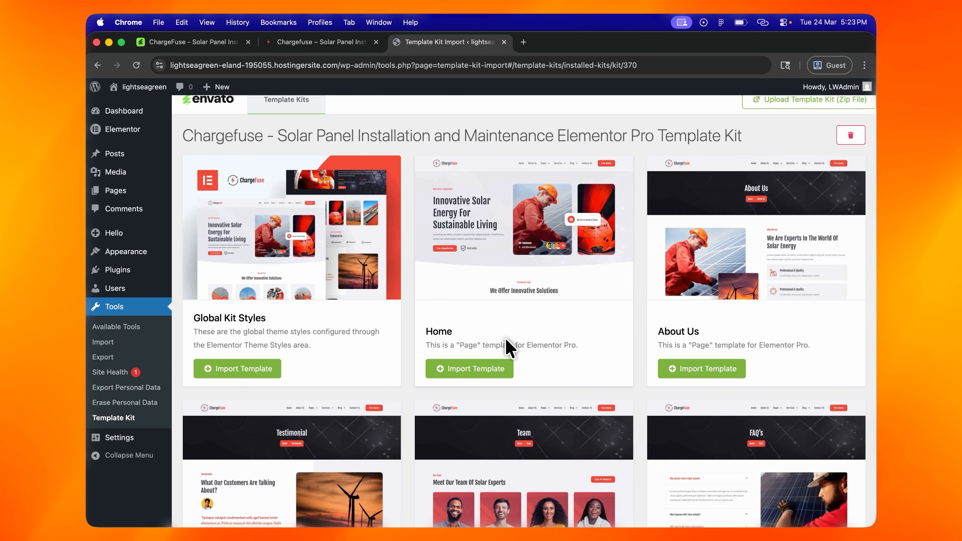
pyautogui.scroll(-7, 507, 343)
pyautogui.scroll(-2, 412, 319)
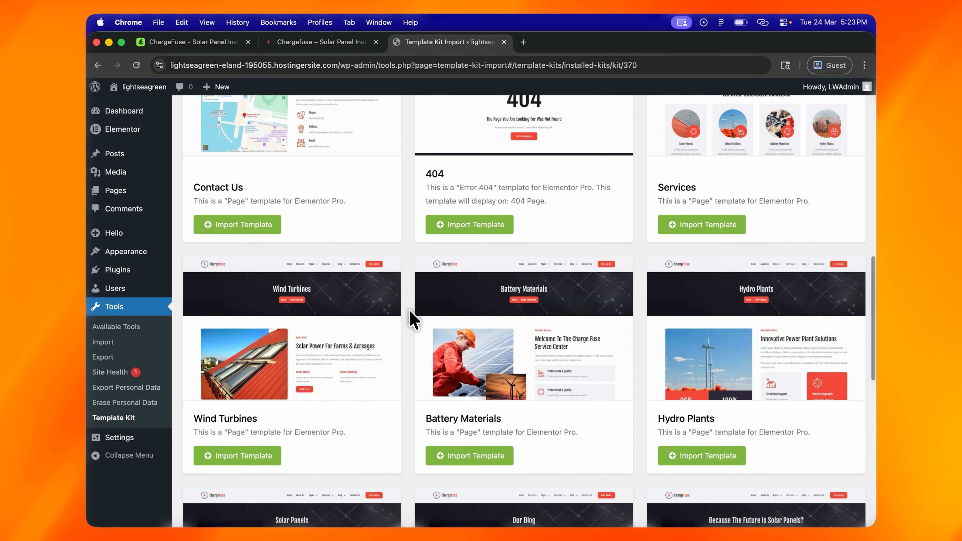
pyautogui.scroll(-4, 413, 318)
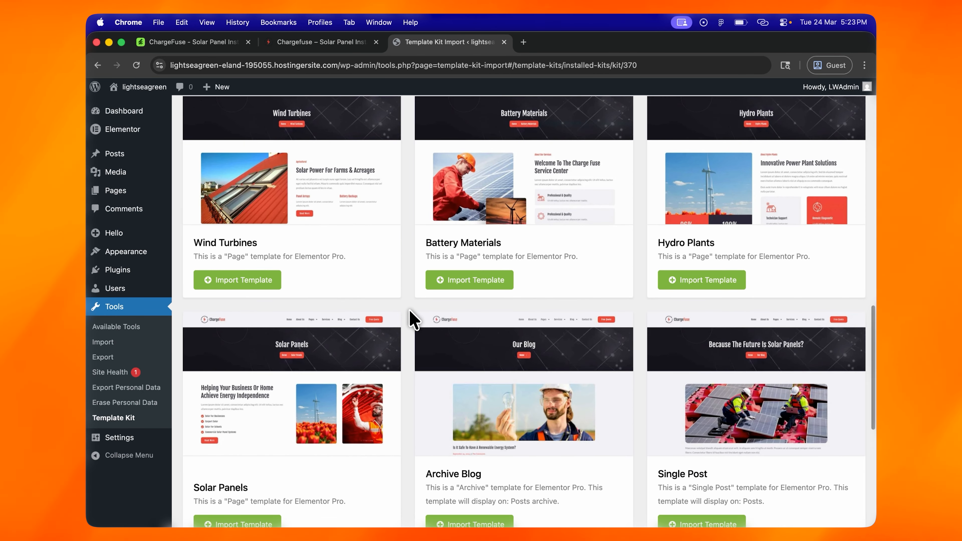
pyautogui.scroll(-10, 411, 314)
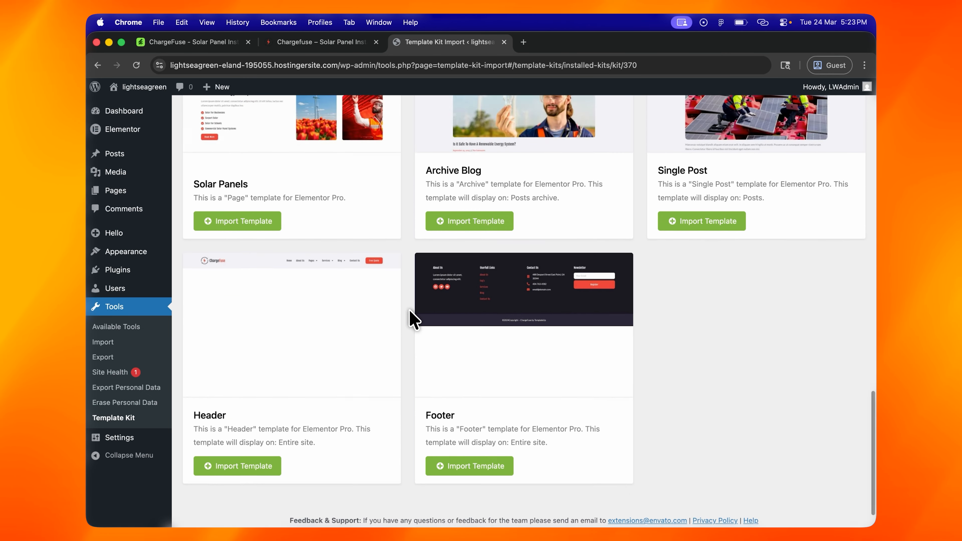
pyautogui.scroll(15, 410, 309)
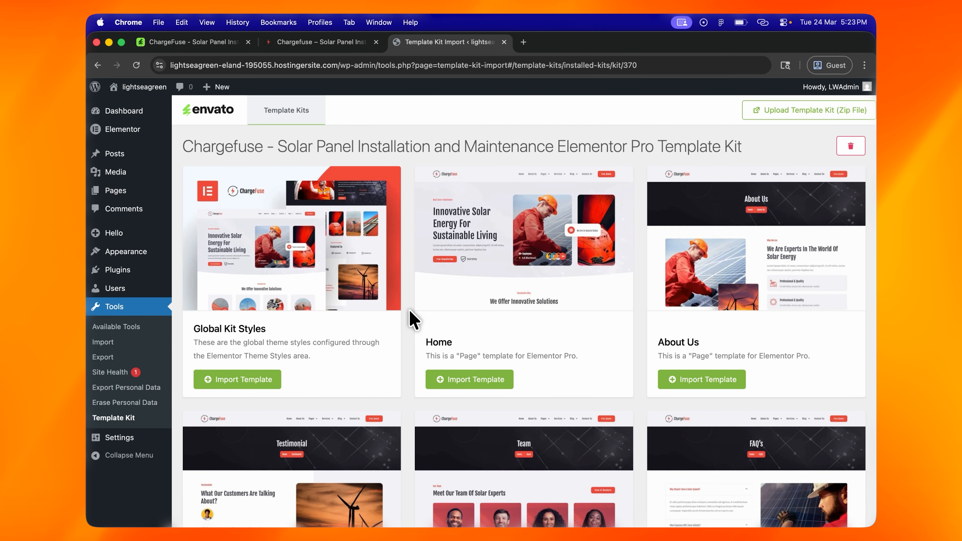
pyautogui.scroll(-1, 410, 314)
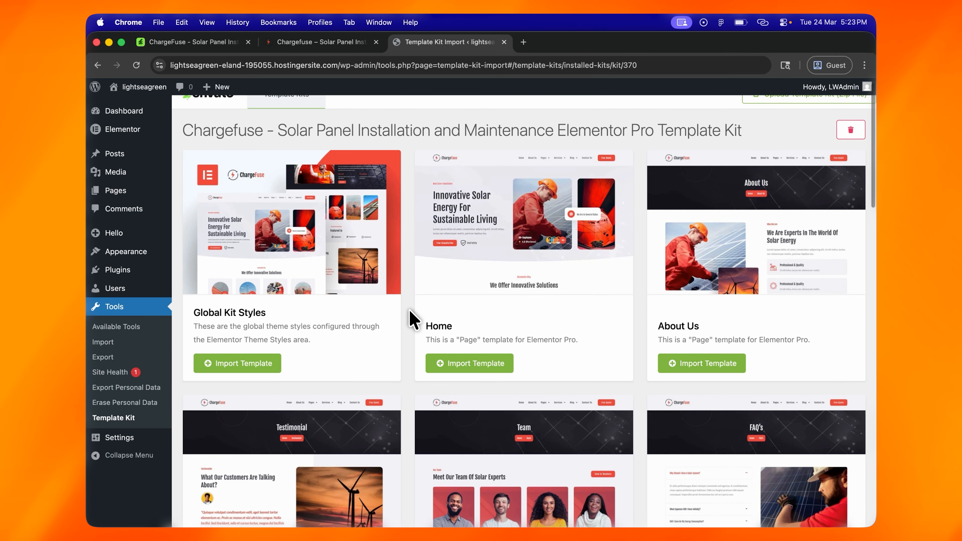
pyautogui.click(494, 365)
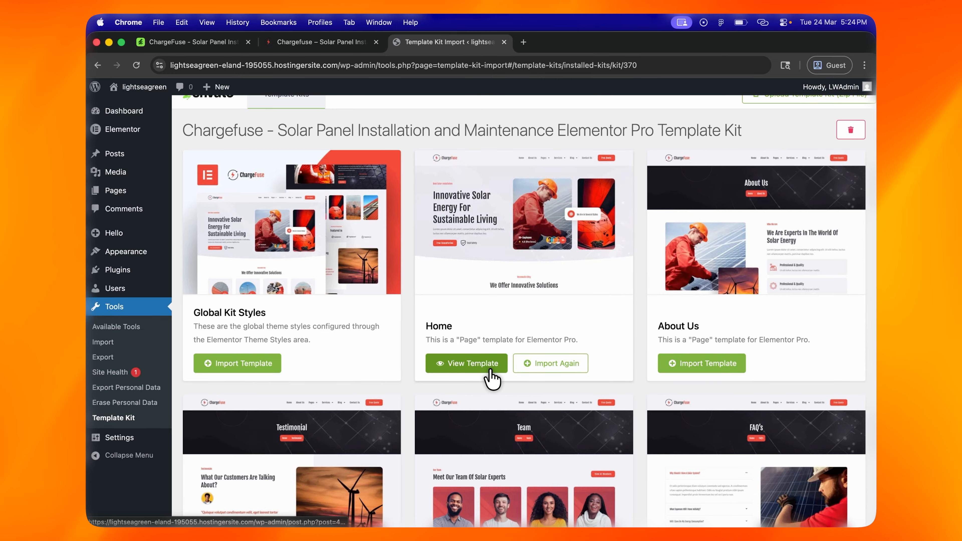
# Open the imported Home template in the Elementor editor in a new tab and look over its sections
pyautogui.rightClick(481, 371)
pyautogui.click(500, 372)
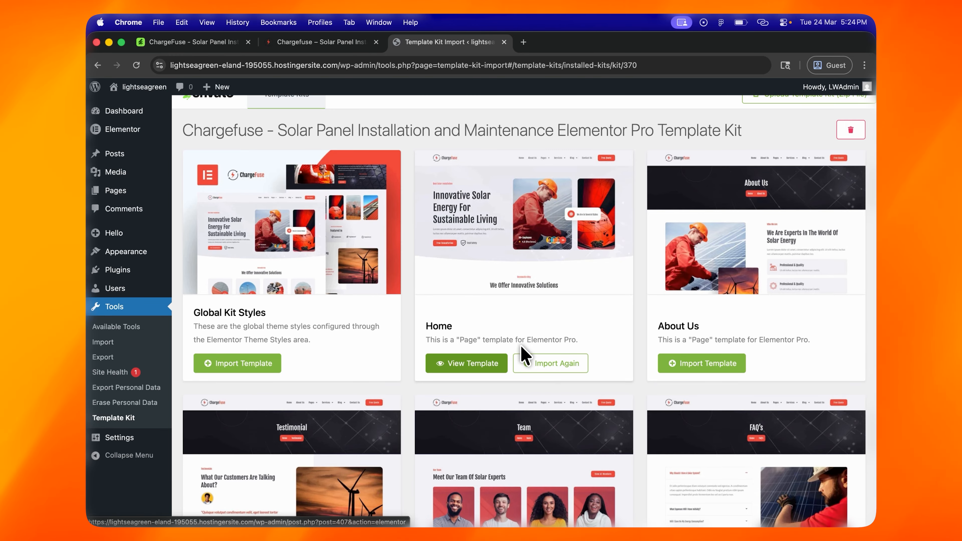
pyautogui.click(554, 42)
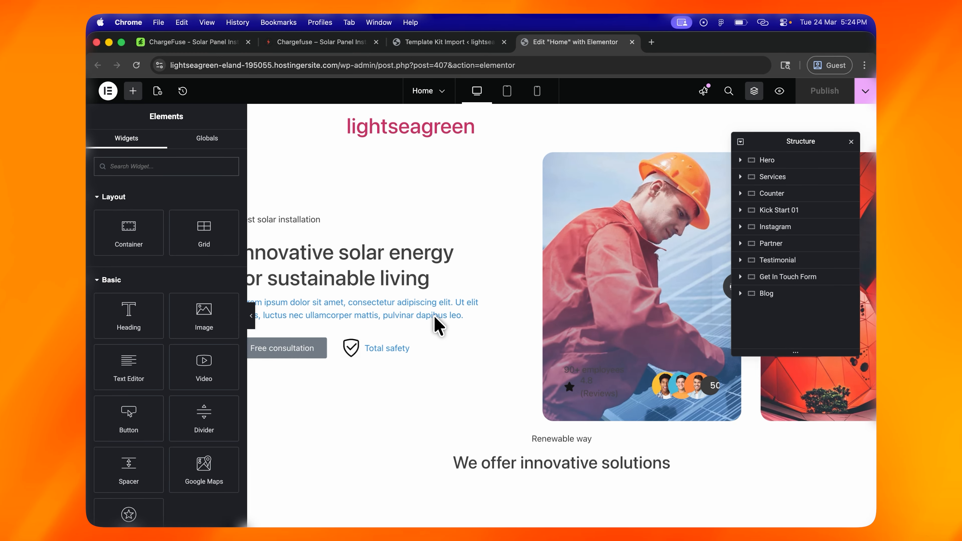
pyautogui.scroll(-10, 433, 315)
pyautogui.scroll(2, 436, 324)
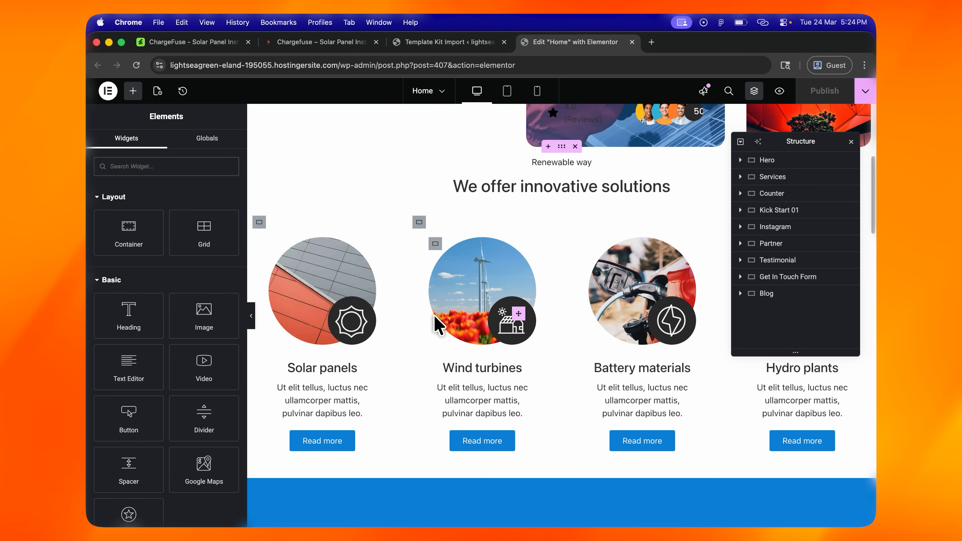
pyautogui.scroll(3, 453, 125)
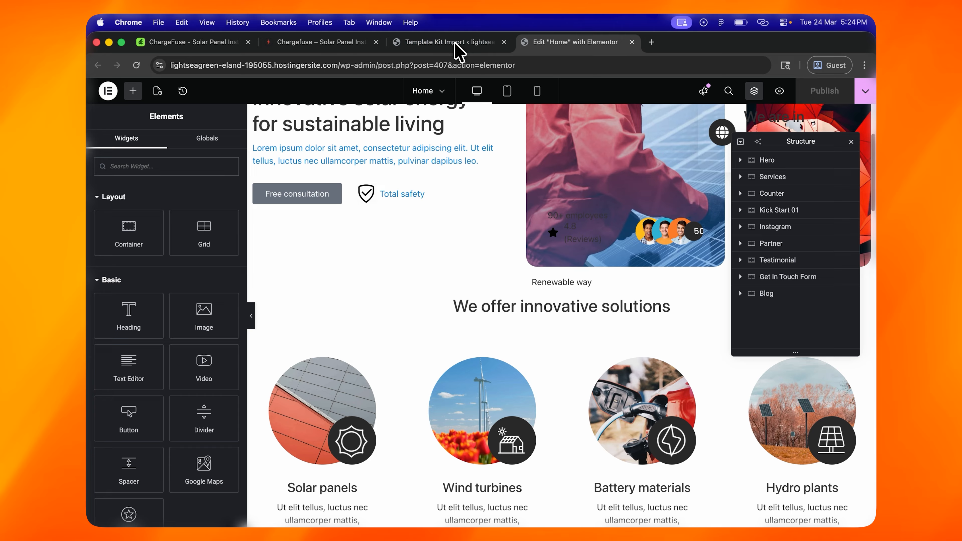
# Return to the kit page and import the Global Kit Styles, Header and Footer templates
pyautogui.click(455, 42)
pyautogui.click(253, 366)
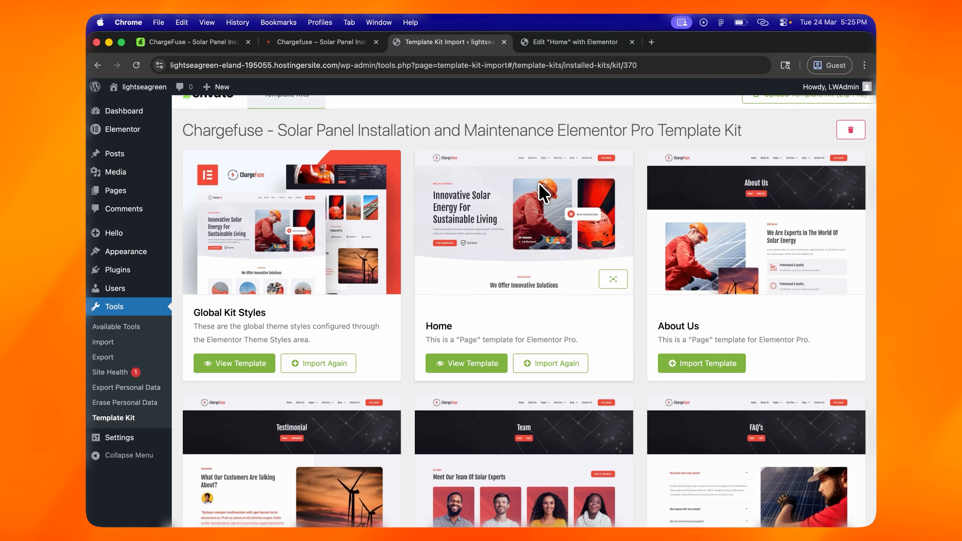
pyautogui.scroll(-2, 533, 212)
pyautogui.scroll(-15, 535, 213)
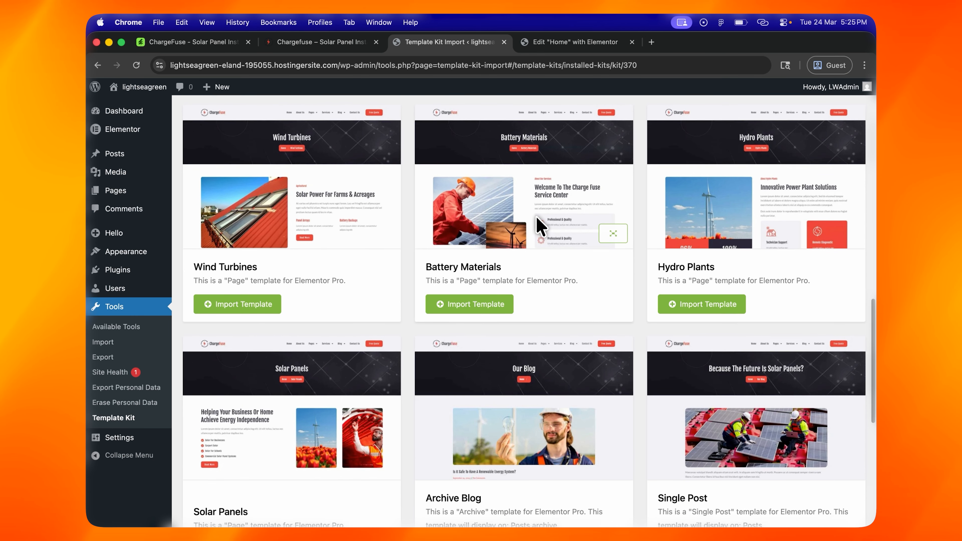
pyautogui.scroll(-6, 542, 227)
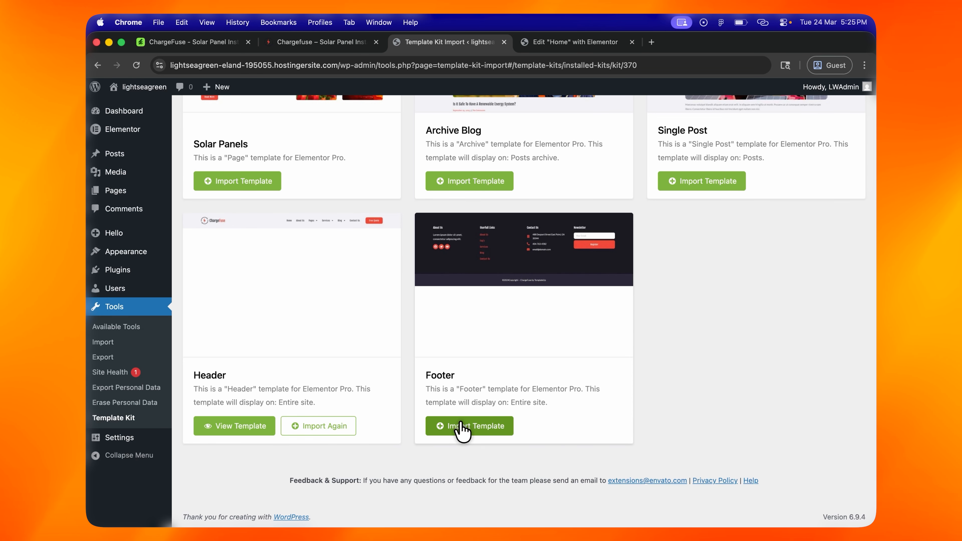
pyautogui.scroll(5, 493, 314)
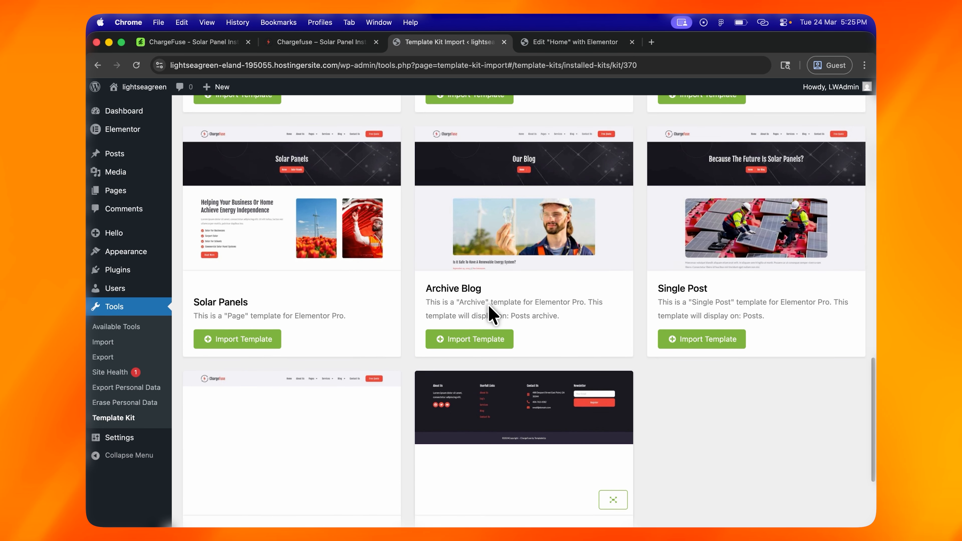
pyautogui.scroll(-5, 493, 315)
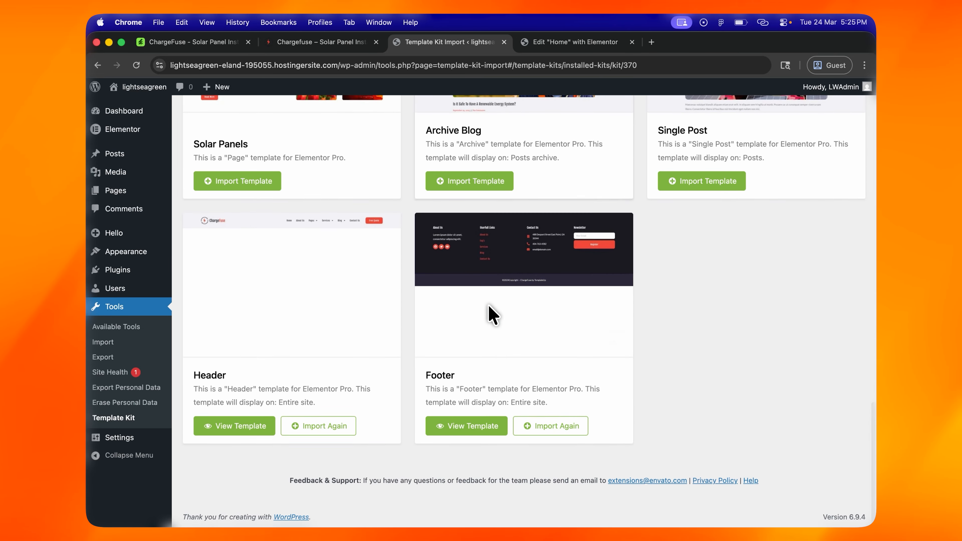
pyautogui.scroll(10, 492, 314)
pyautogui.scroll(10, 491, 314)
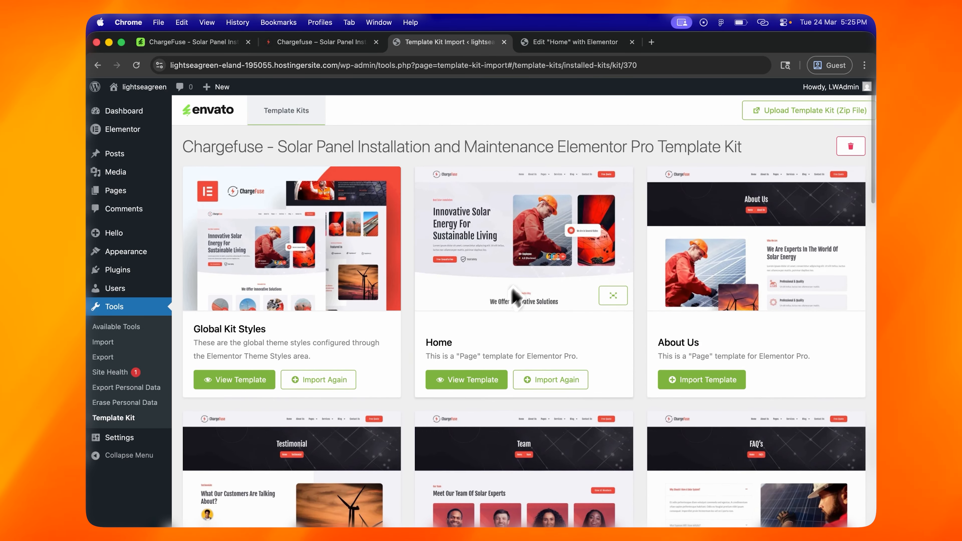
# Reload the Home template in the Elementor editor to check its styling, and return to the Template Kit page
pyautogui.click(567, 42)
pyautogui.click(133, 71)
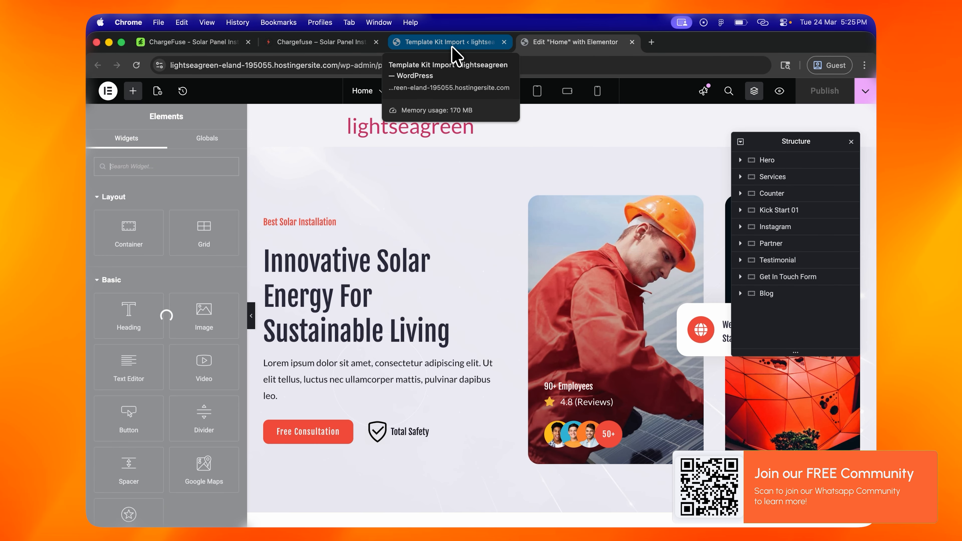
pyautogui.click(453, 48)
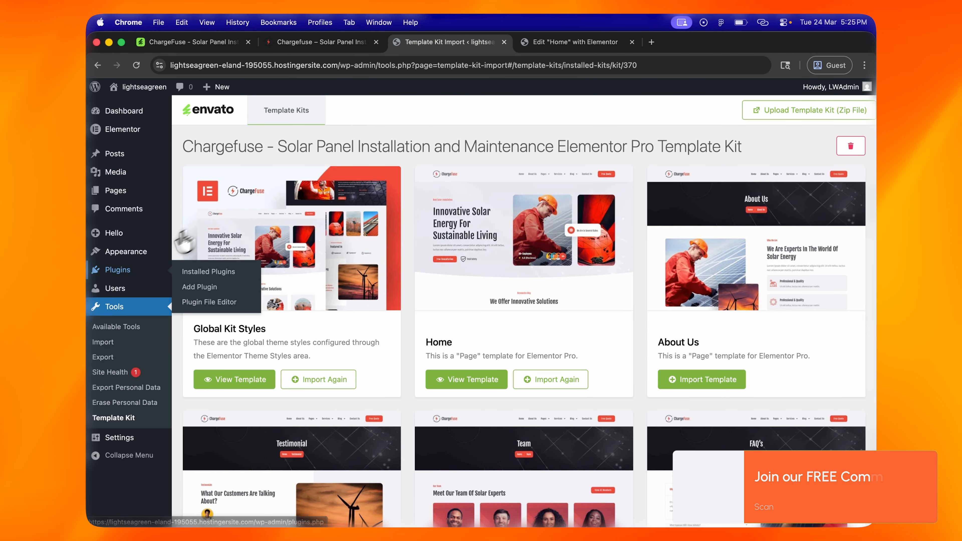
# Open the Header part in the Elementor Theme Builder and save its display condition as Include, Entire site
pyautogui.moveTo(133, 262)
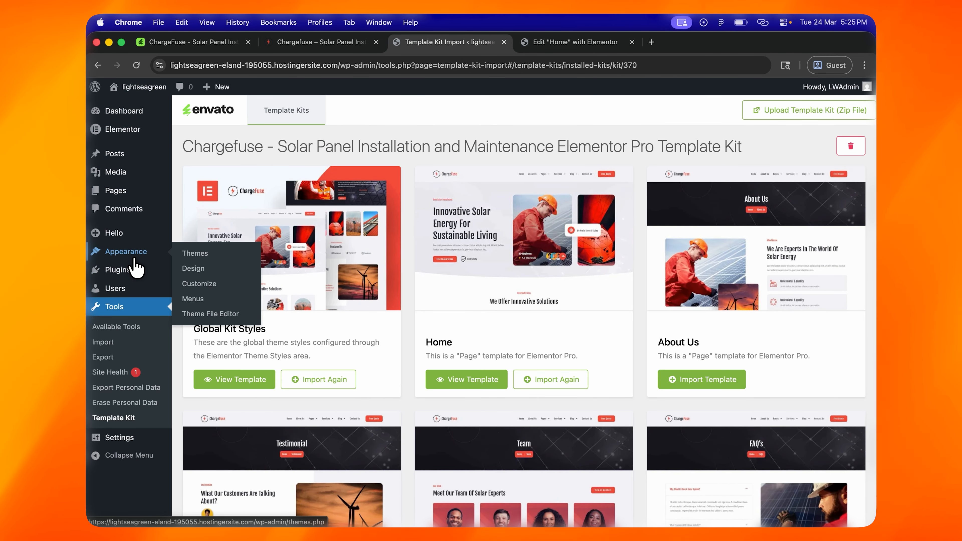
pyautogui.moveTo(131, 130)
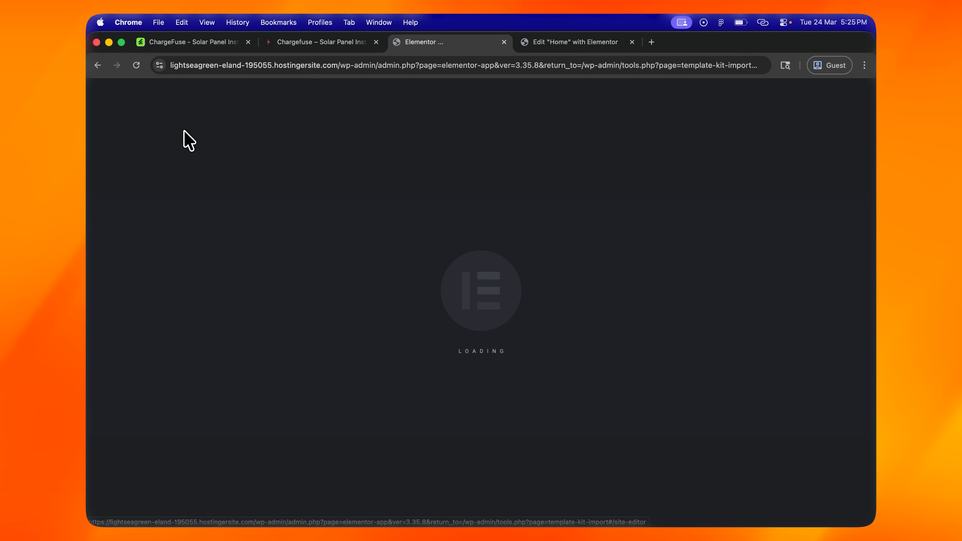
pyautogui.click(135, 201)
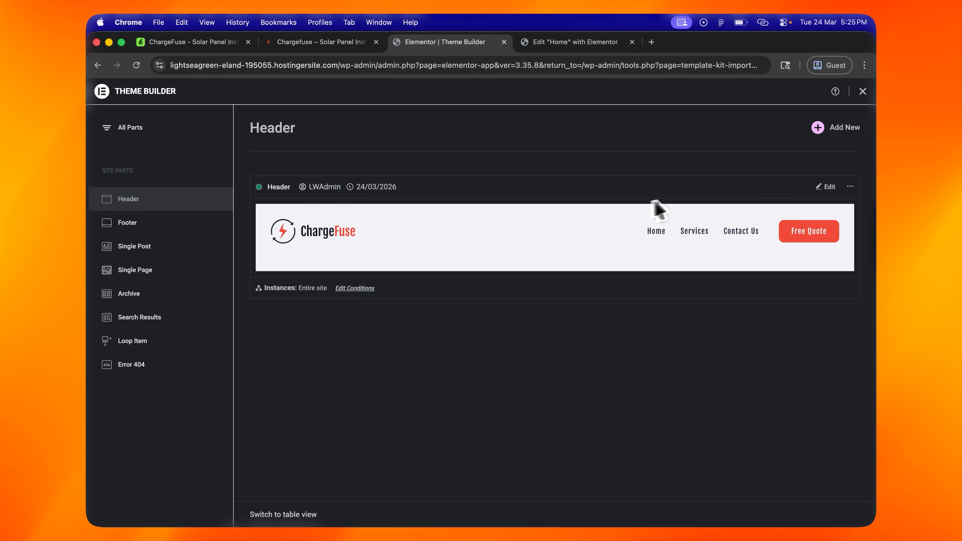
pyautogui.click(355, 288)
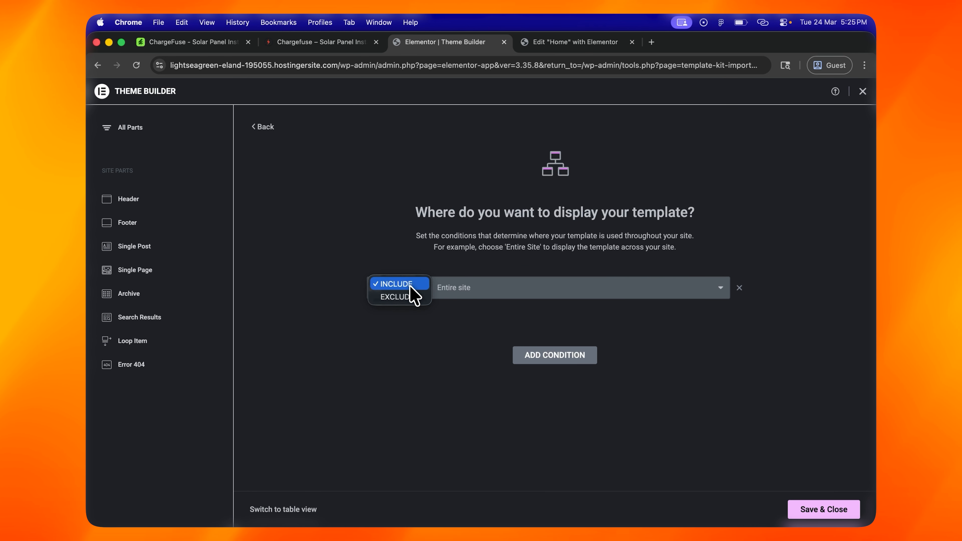
pyautogui.click(483, 289)
pyautogui.click(520, 281)
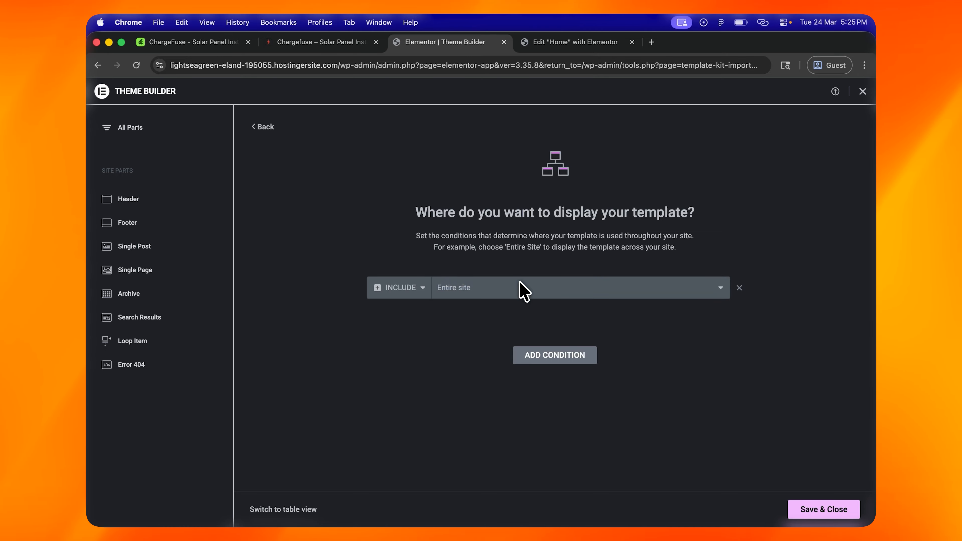
pyautogui.click(819, 509)
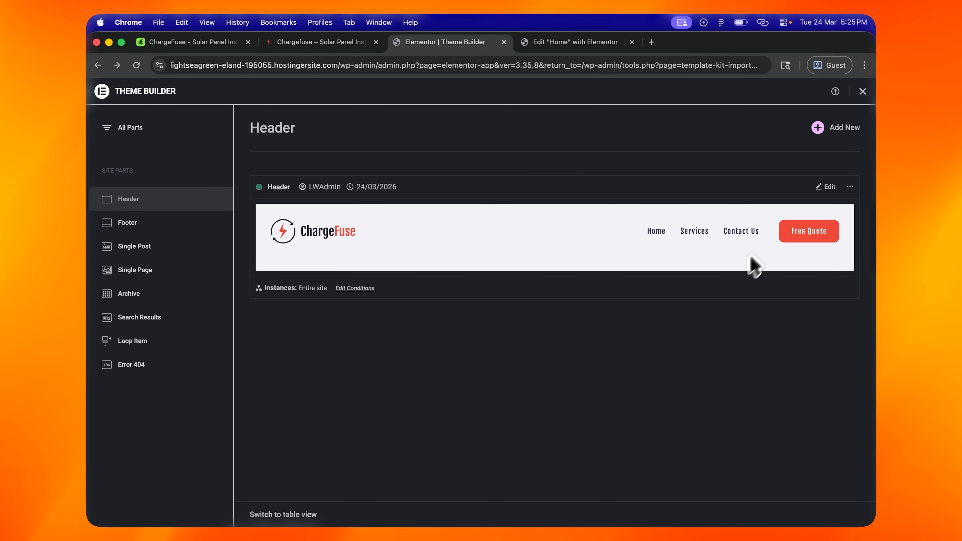
# Load the site's root address in place of the Home editor to check the header and footer on the front end
pyautogui.click(533, 42)
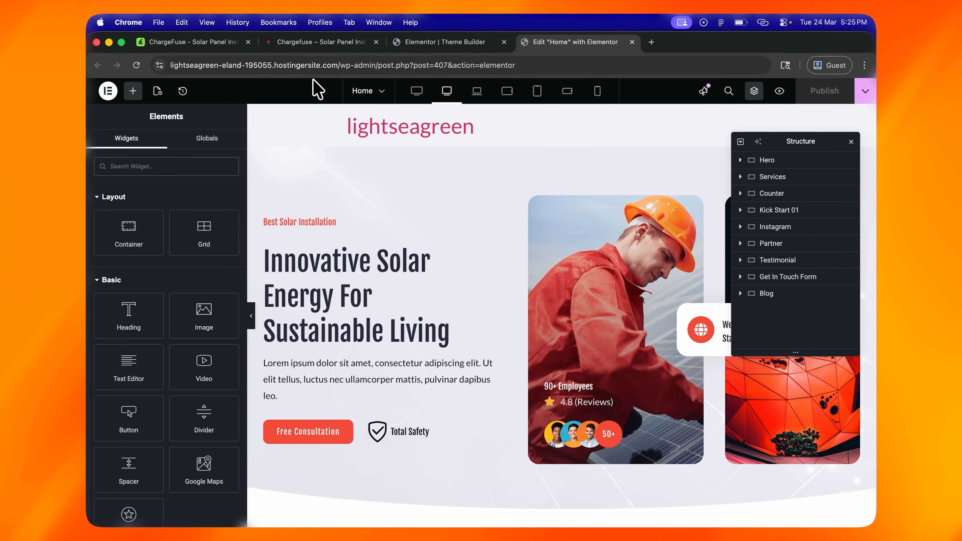
pyautogui.moveTo(339, 66); pyautogui.dragTo(549, 65)
pyautogui.press('BackSpace')
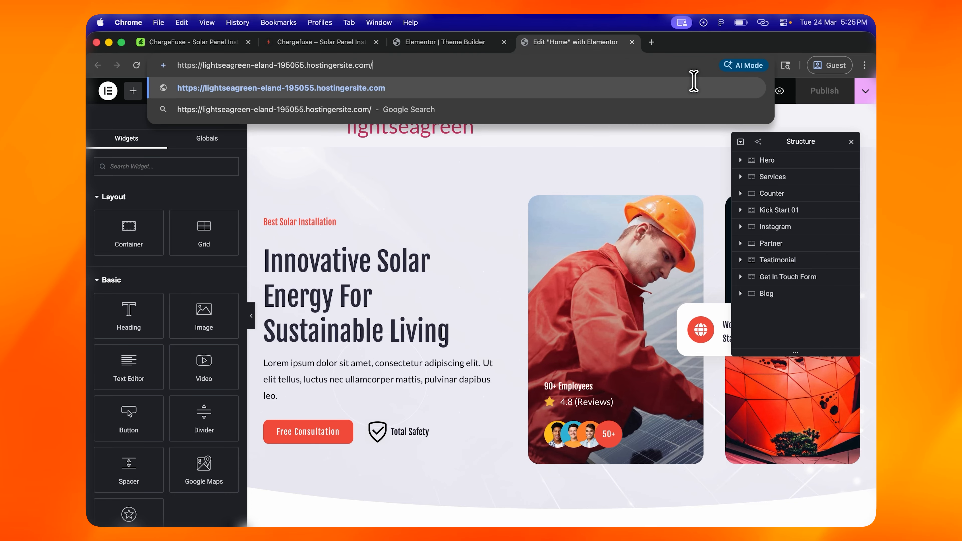
pyautogui.press('Return')
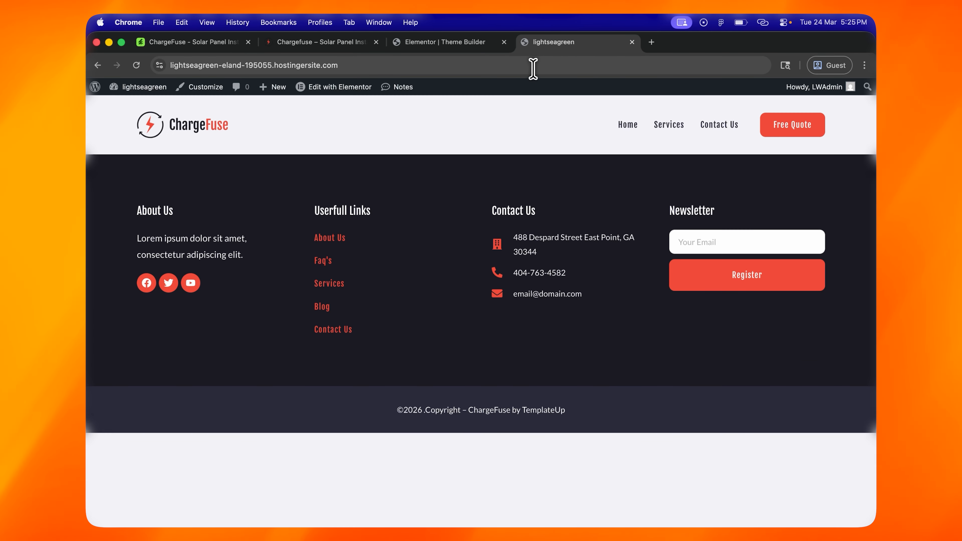
# Try to open the site's /home page by its address, correcting the mistyped path
pyautogui.click(536, 64)
pyautogui.click(536, 64)
pyautogui.write('/homoe')
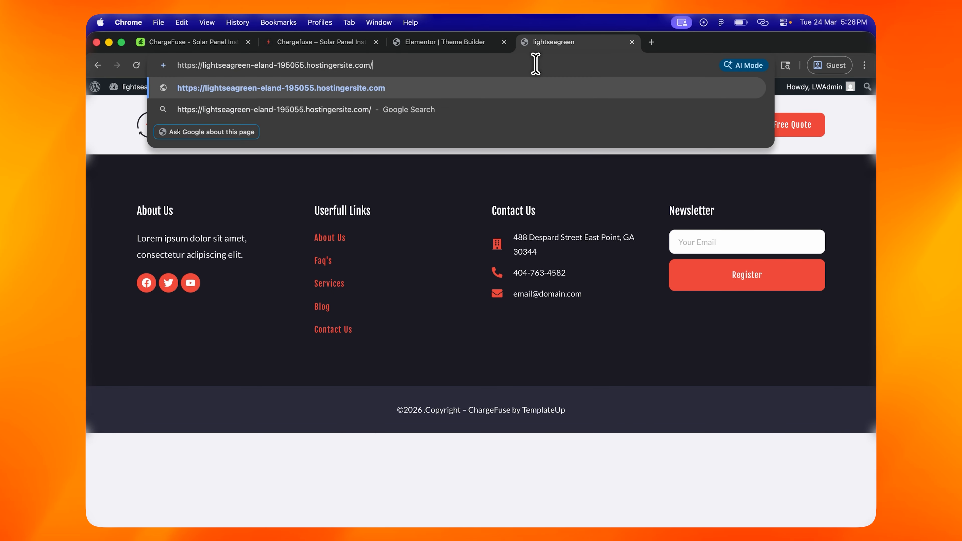
pyautogui.press('Return')
pyautogui.click(536, 65)
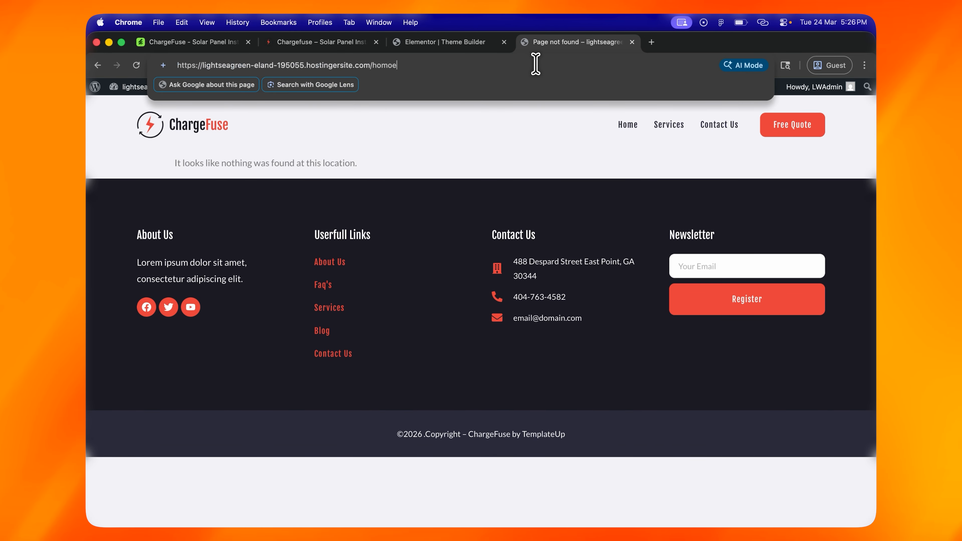
pyautogui.press('BackSpace')
pyautogui.press('BackSpace')
pyautogui.write('e')
pyautogui.press('Return')
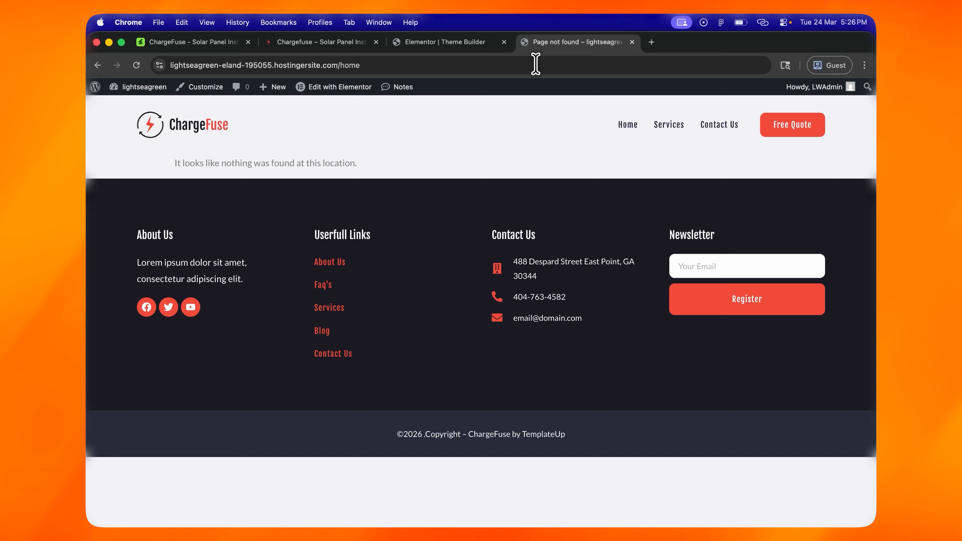
# Close the two browser tabs holding the ChargeFuse template listing and its live demo
pyautogui.click(449, 41)
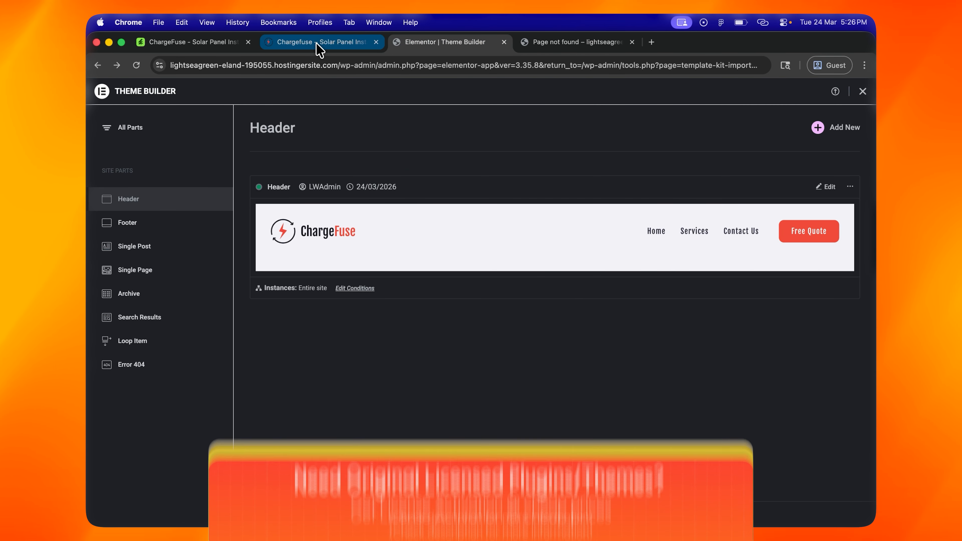
pyautogui.click(305, 45)
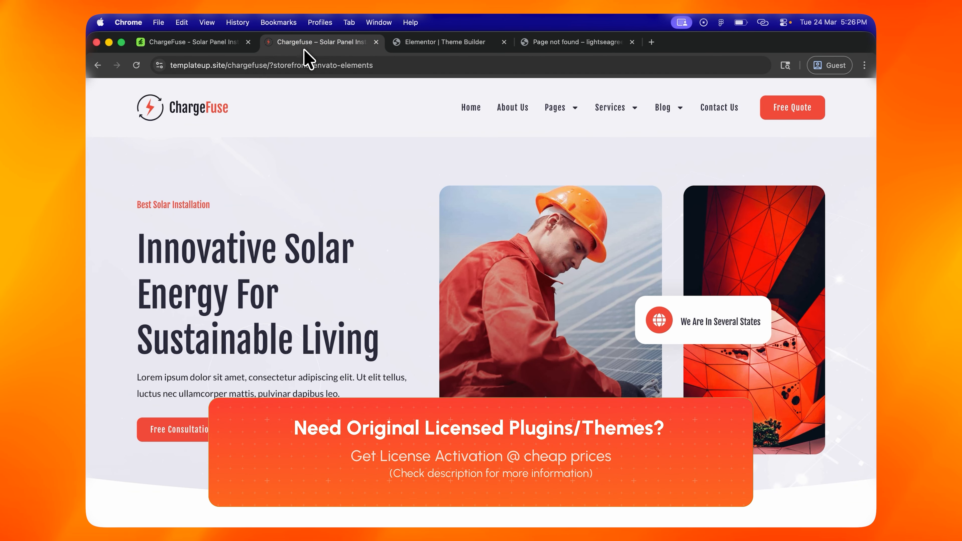
pyautogui.click(376, 41)
pyautogui.click(248, 42)
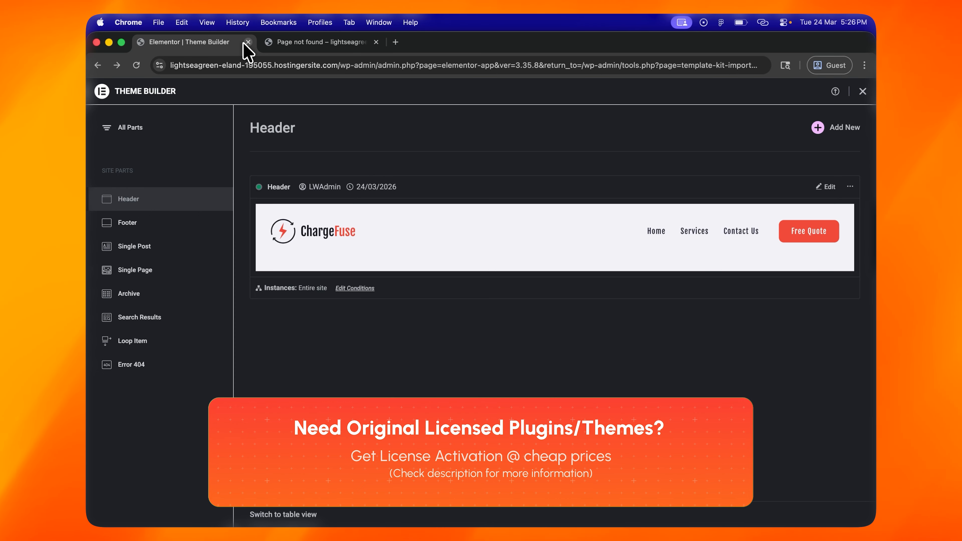
# Go from the not-found page to the WordPress dashboard, add a new page titled Home and publish it
pyautogui.click(278, 46)
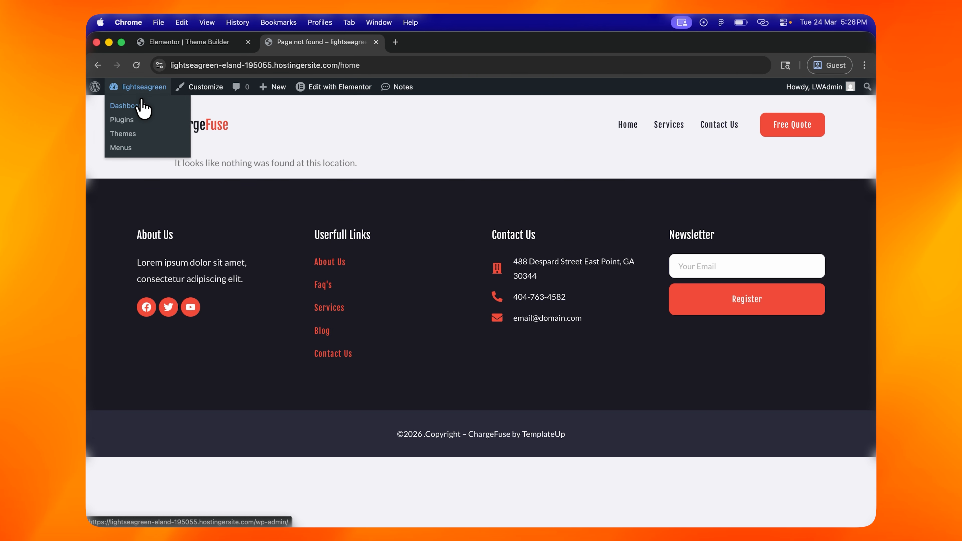
pyautogui.click(139, 107)
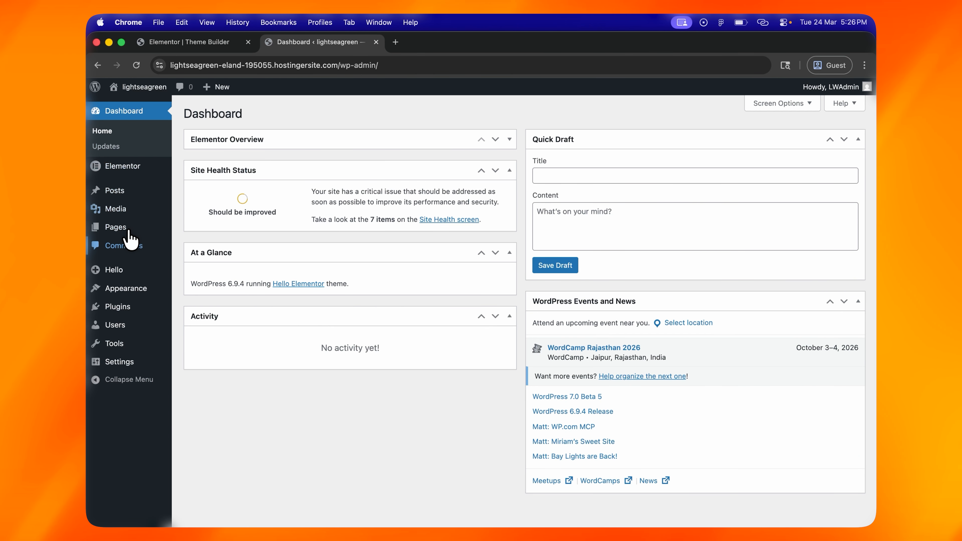
pyautogui.moveTo(149, 231)
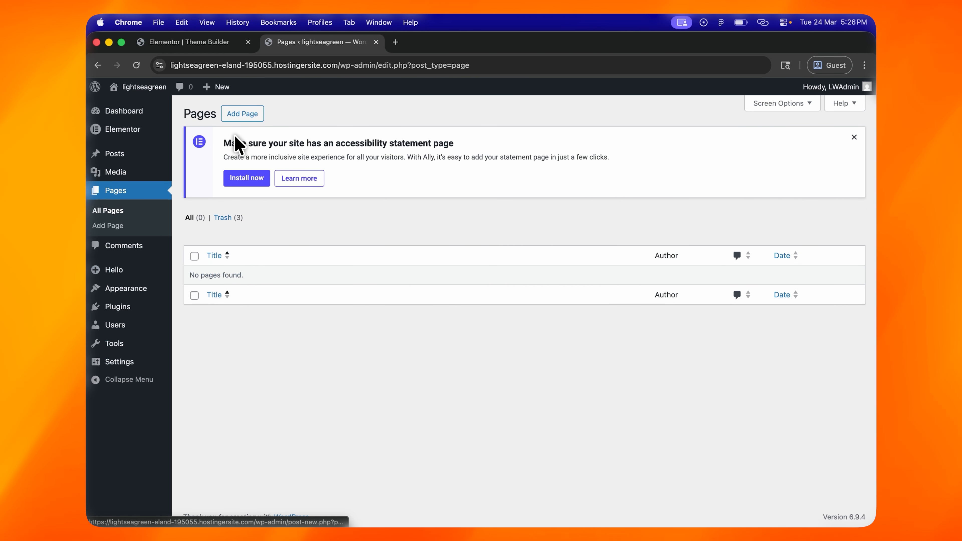
pyautogui.click(237, 115)
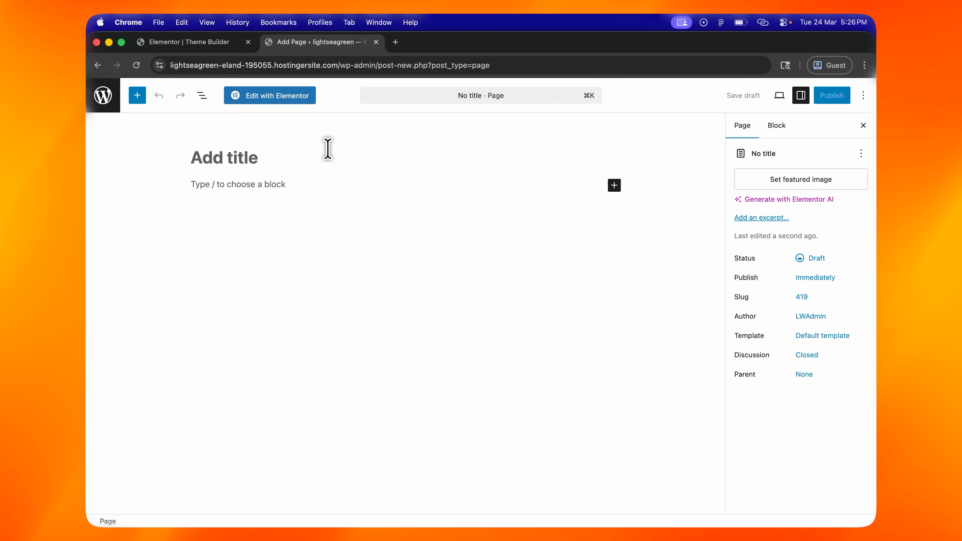
pyautogui.write('Home')
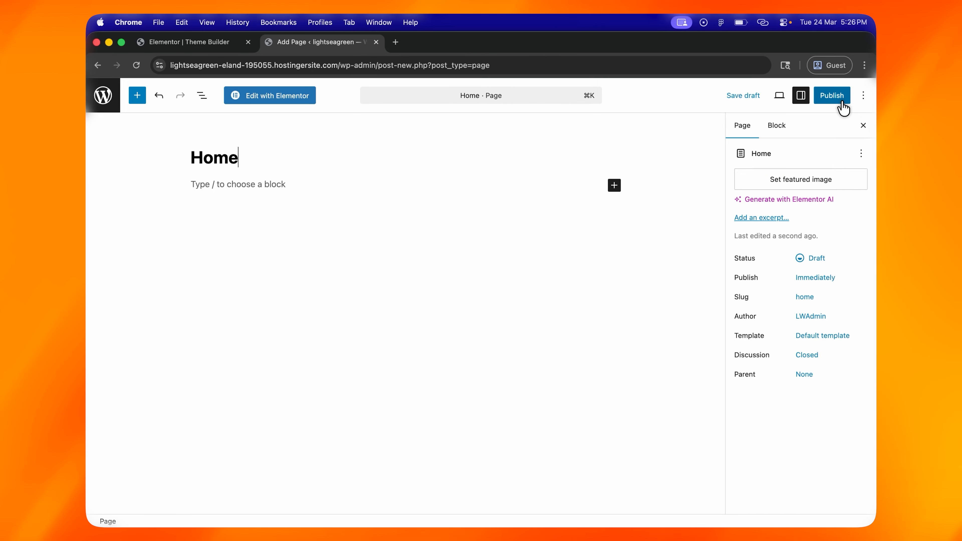
pyautogui.click(842, 102)
pyautogui.click(839, 99)
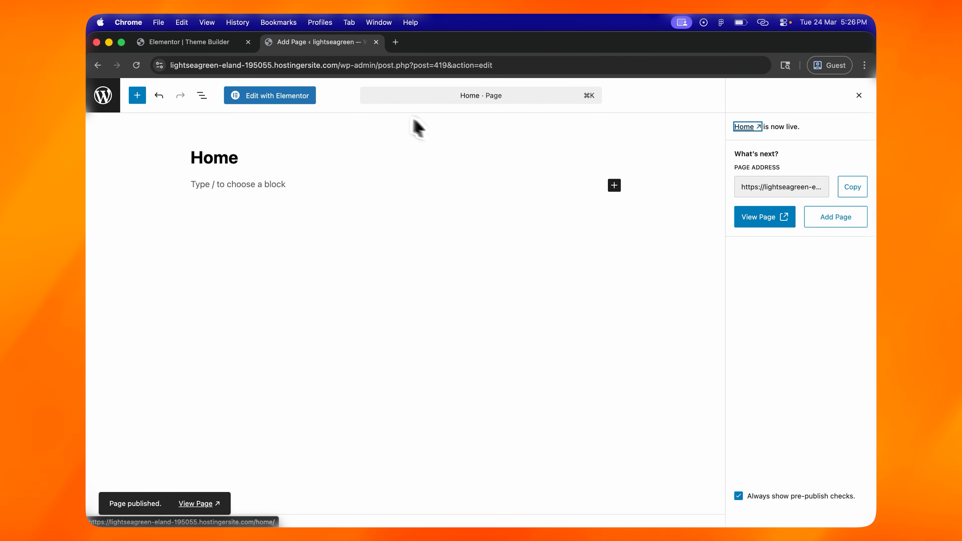
# Edit the new Home page with Elementor, insert the Home template from the installed Chargefuse kit and publish the page
pyautogui.click(285, 95)
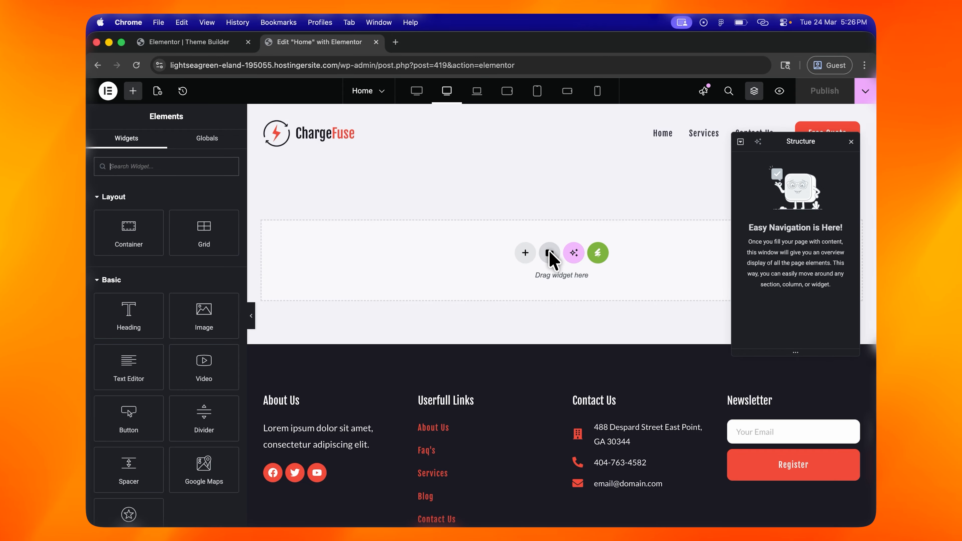
pyautogui.click(597, 253)
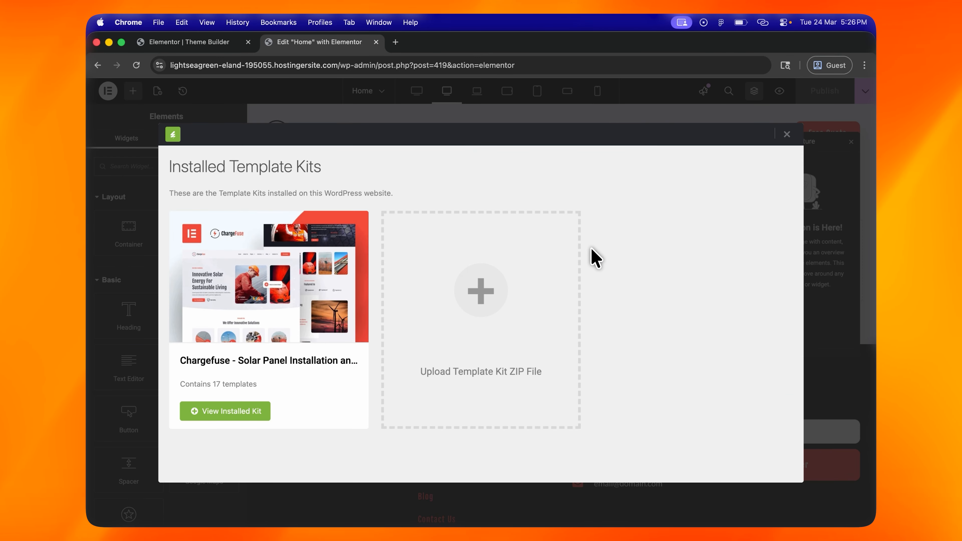
pyautogui.click(253, 412)
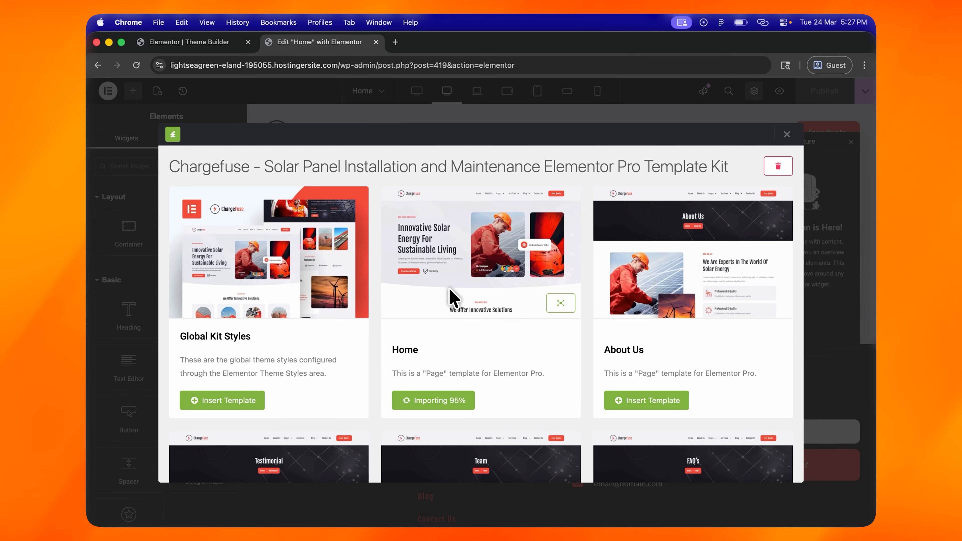
pyautogui.scroll(-10, 479, 299)
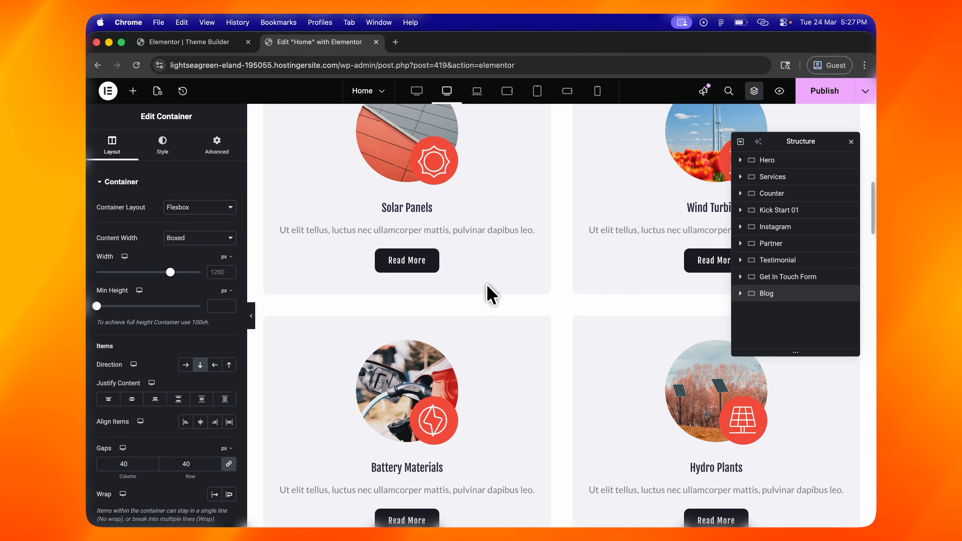
pyautogui.scroll(10, 522, 261)
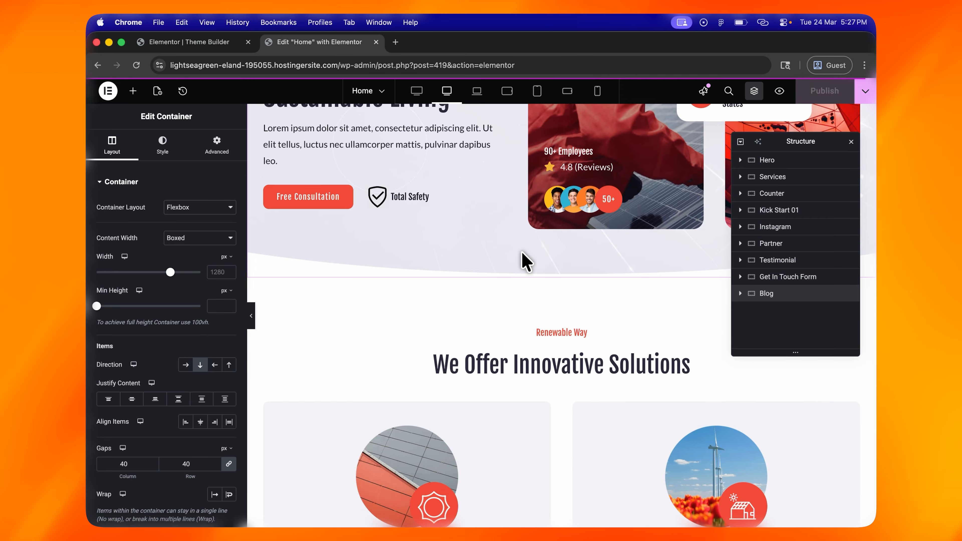
# Preview the Home page, examine its sections from header to footer, and return to the Elementor Theme Builder
pyautogui.click(779, 90)
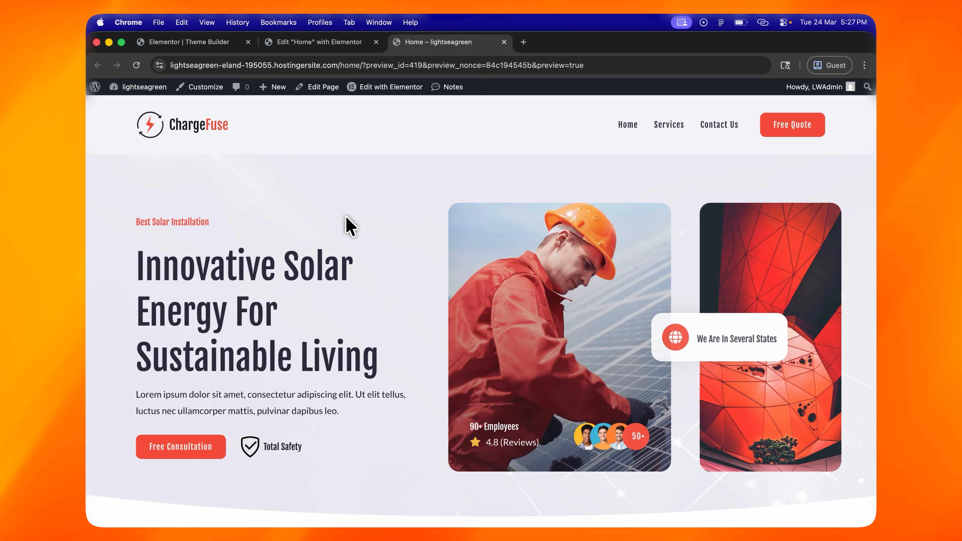
pyautogui.scroll(-15, 290, 323)
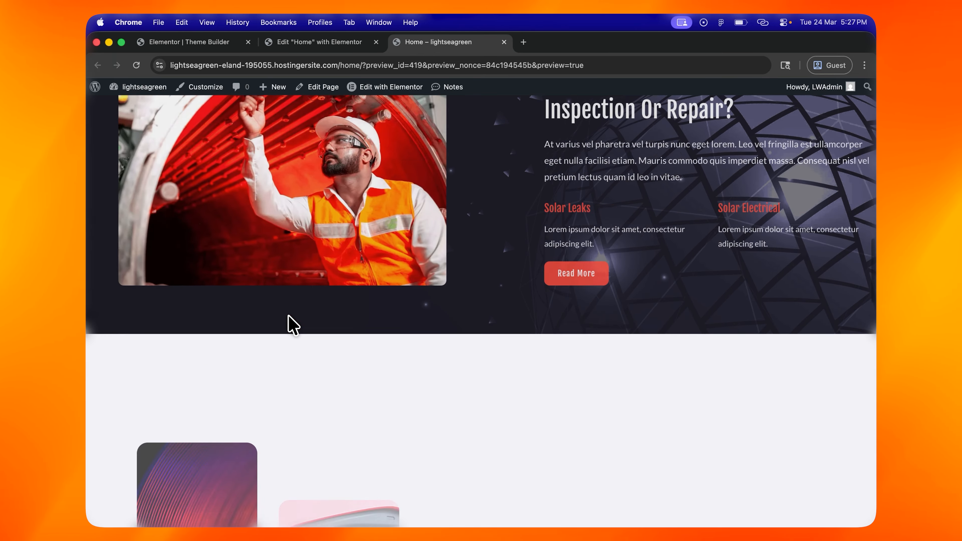
pyautogui.scroll(-12, 289, 316)
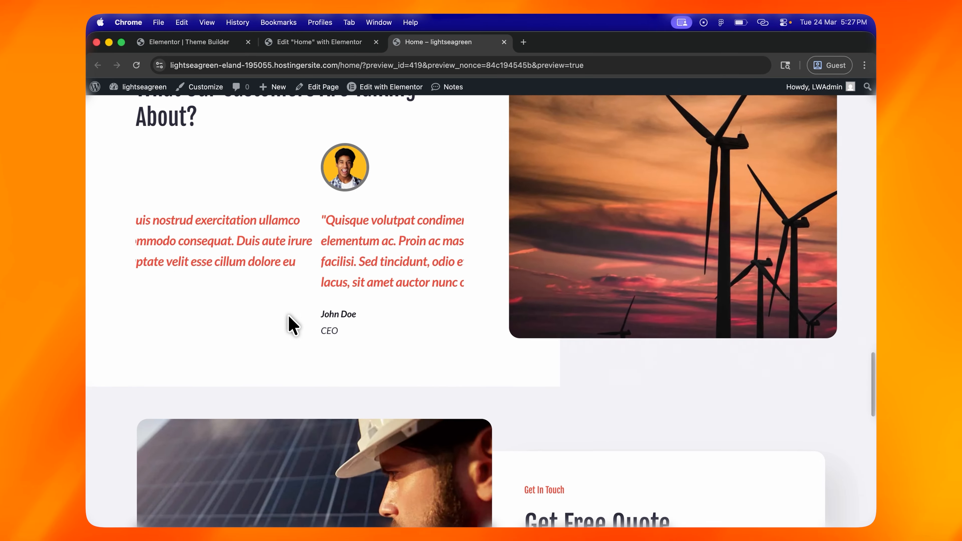
pyautogui.scroll(-15, 289, 325)
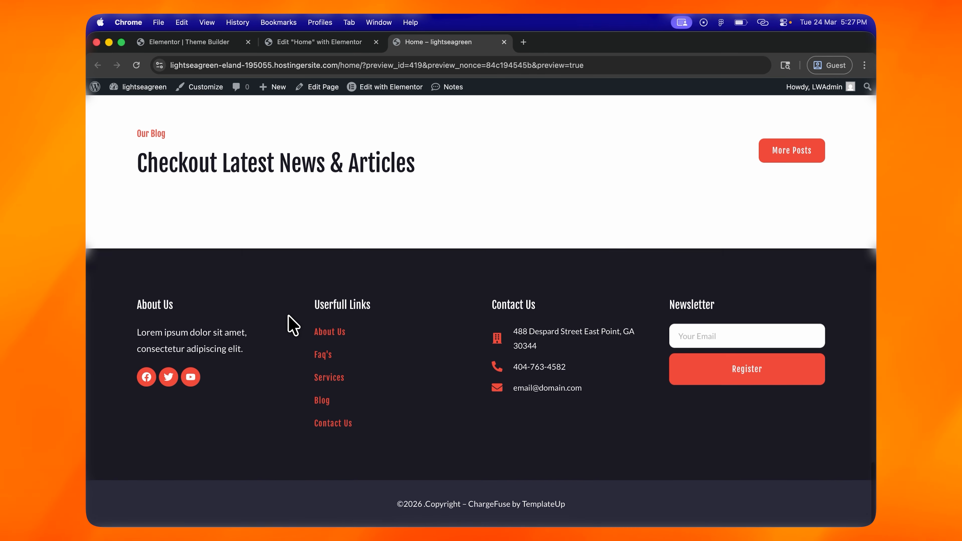
pyautogui.scroll(20, 320, 265)
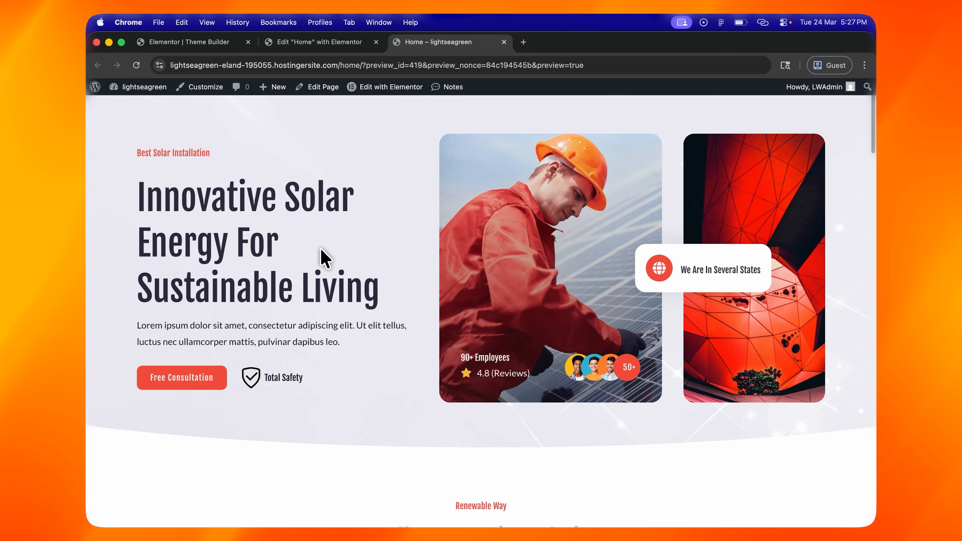
pyautogui.moveTo(373, 95)
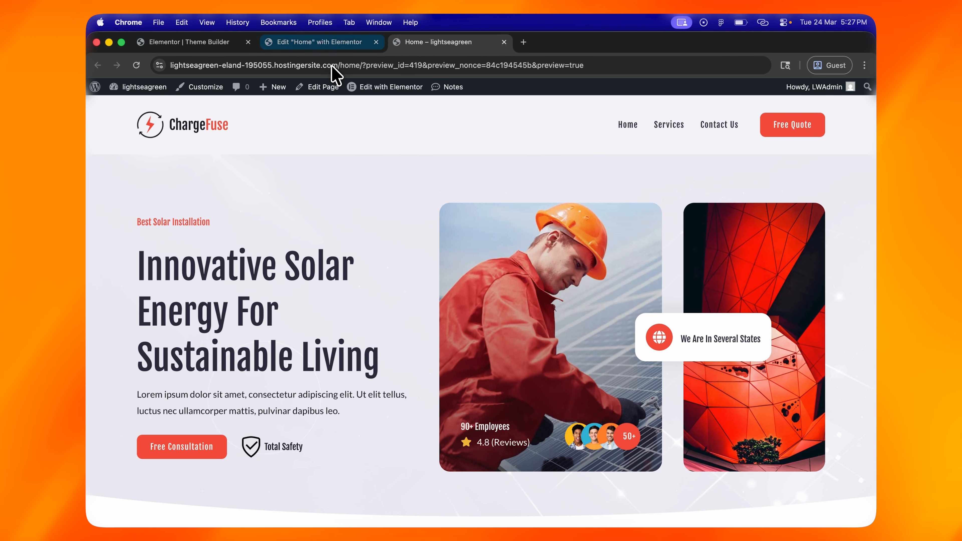
pyautogui.click(326, 45)
pyautogui.click(169, 43)
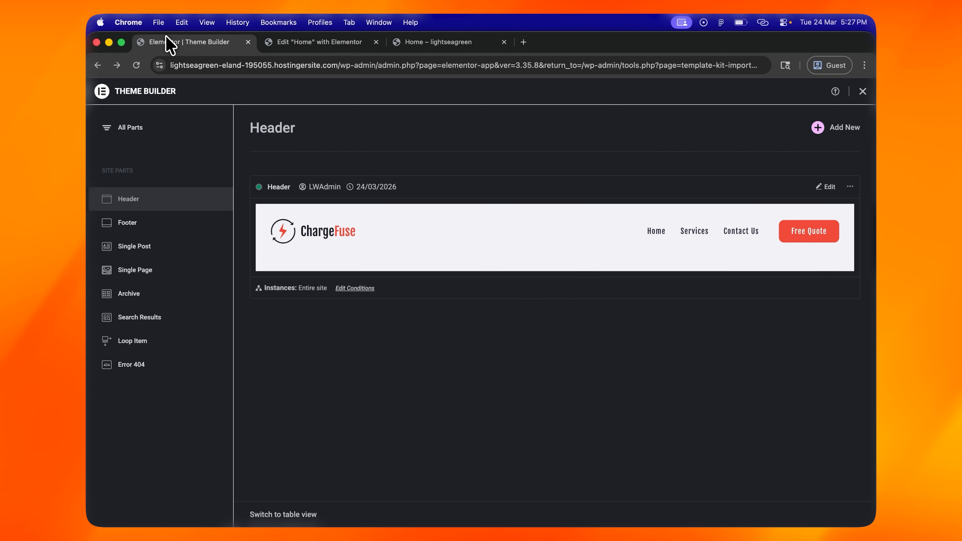